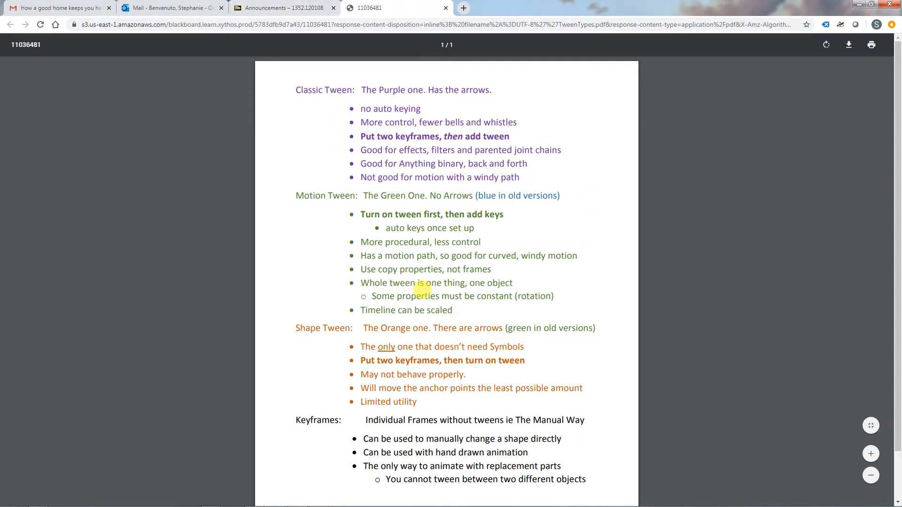
# Enlarge the tween types PDF and read through its classic tween, motion tween, shape tween and keyframes notes.
pyautogui.hotkey('ctrl', '+')
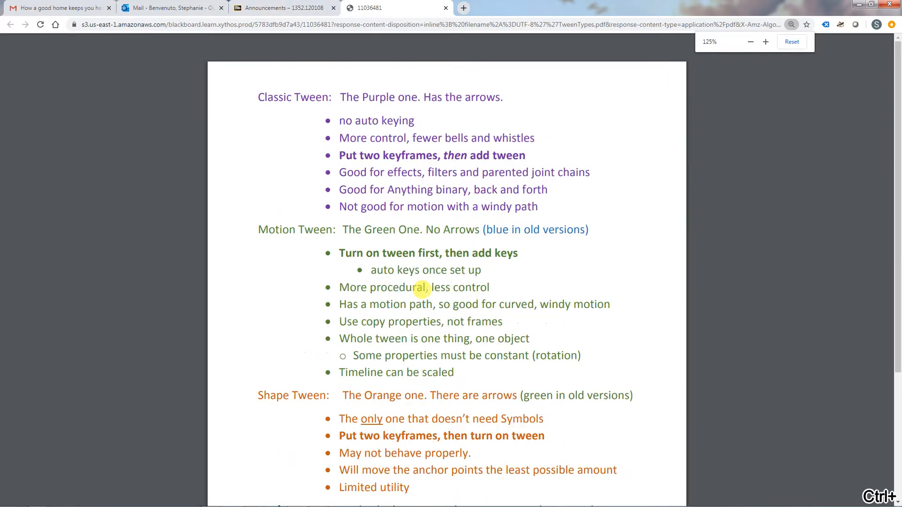
pyautogui.scroll(-4, 421, 287)
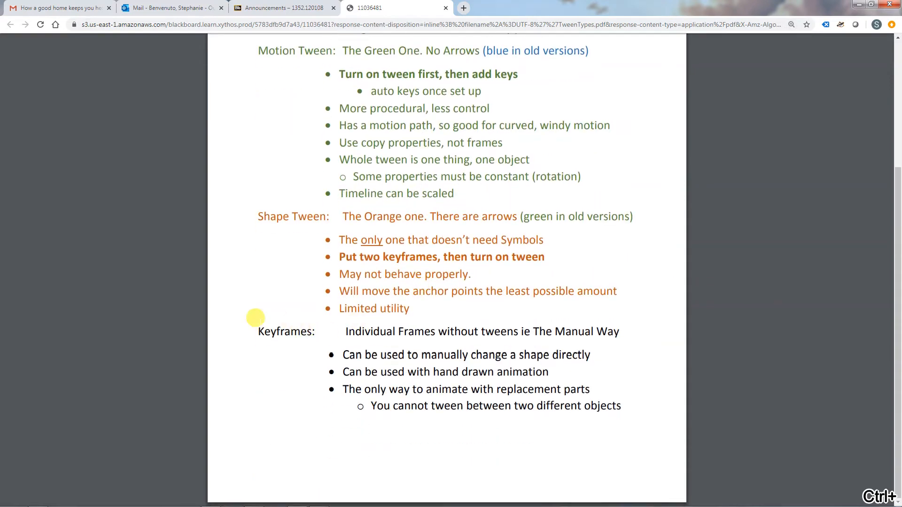
pyautogui.moveTo(256, 319); pyautogui.dragTo(570, 411)
pyautogui.scroll(4, 484, 363)
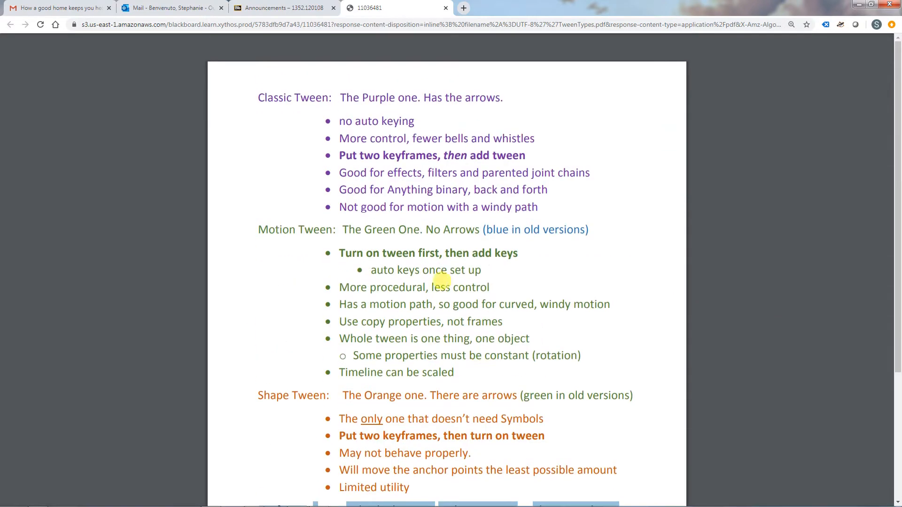
pyautogui.moveTo(258, 89); pyautogui.dragTo(545, 209)
pyautogui.click(467, 310)
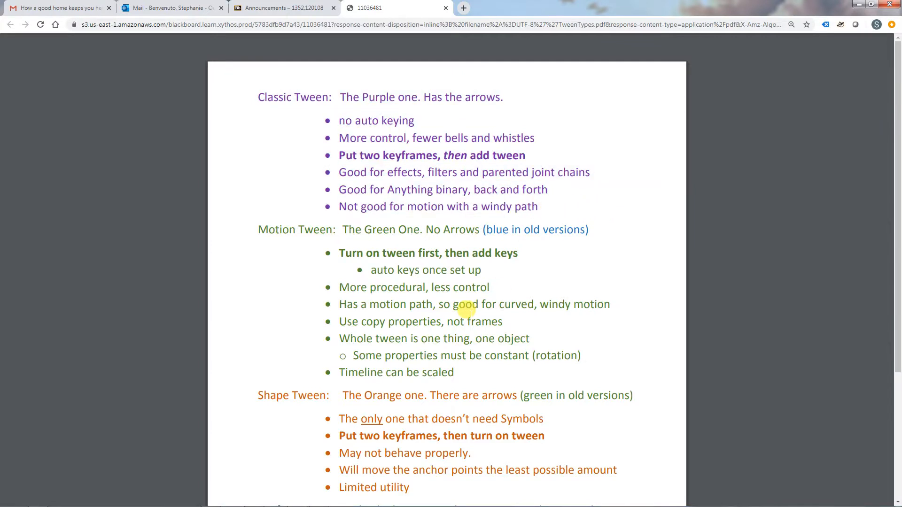
pyautogui.scroll(-4, 465, 313)
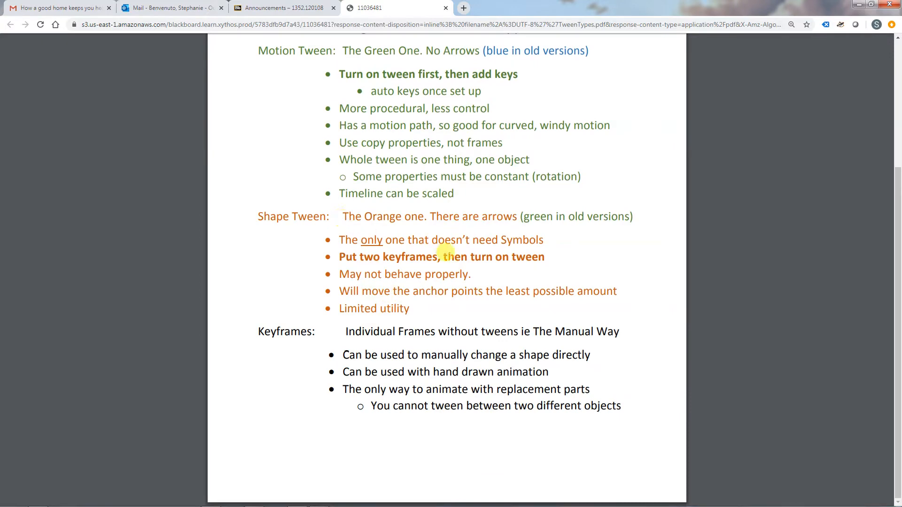
pyautogui.scroll(3, 517, 284)
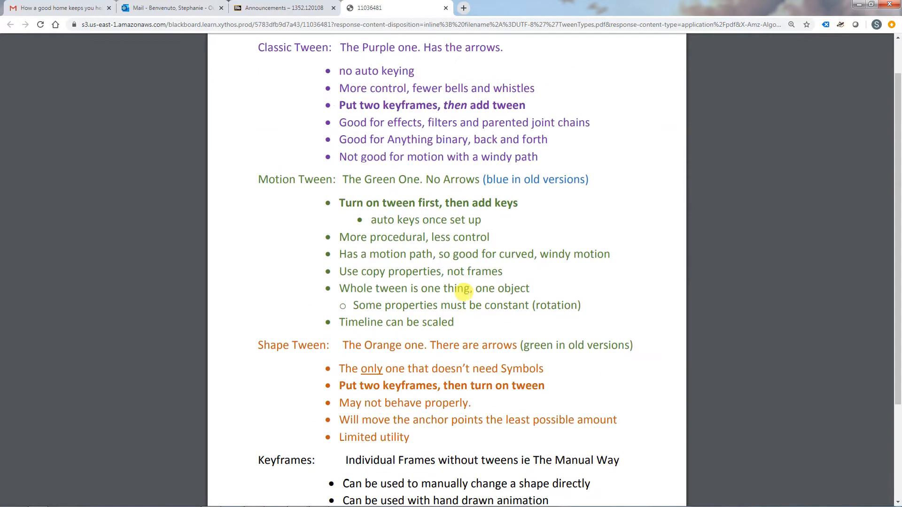
# Minimize the browser, switch to Adobe Animate with shapeTween.fla and select the square with the Selection tool.
pyautogui.click(856, 6)
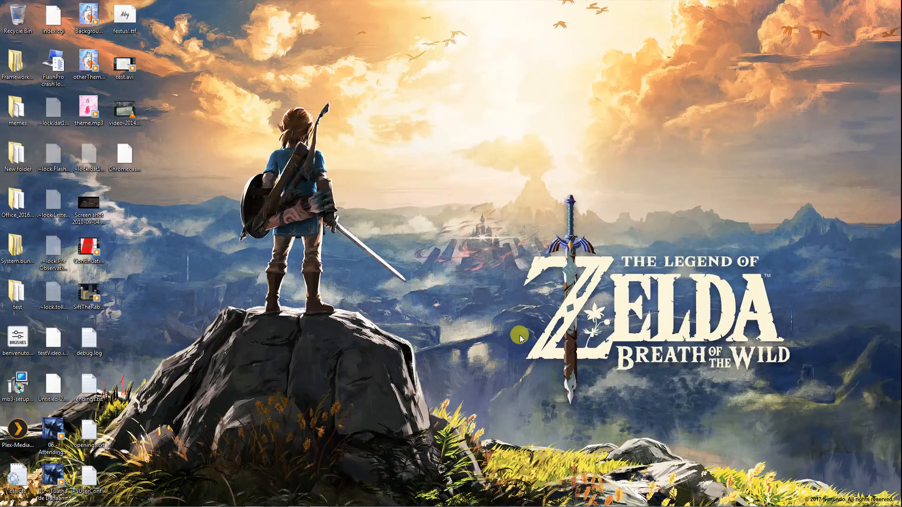
pyautogui.click(317, 499)
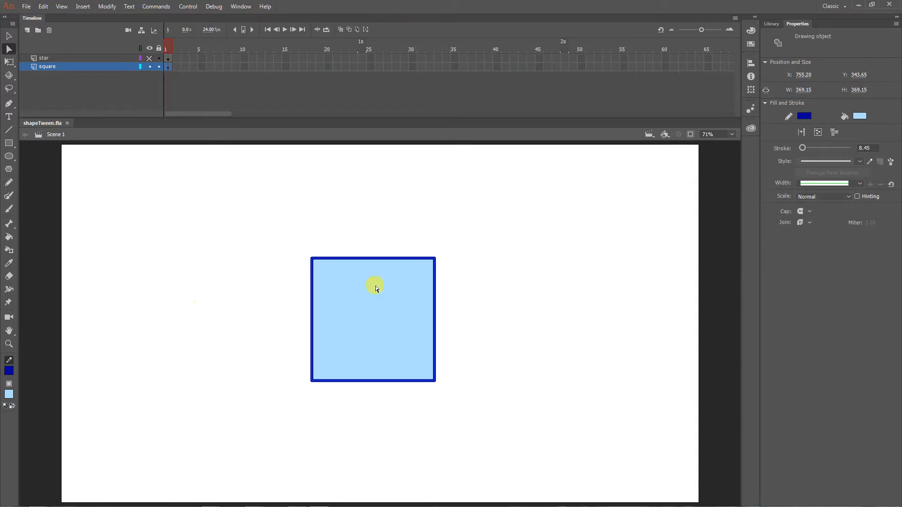
pyautogui.press('v')
pyautogui.click(440, 295)
pyautogui.click(353, 288)
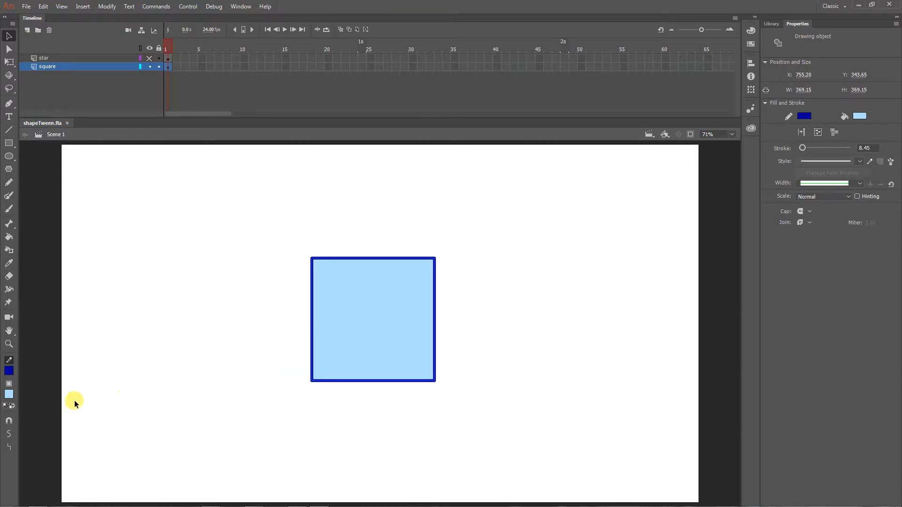
# Check the Rectangle tool's Object Drawing mode and move the square slightly to about X 758, Y 349.
pyautogui.click(11, 143)
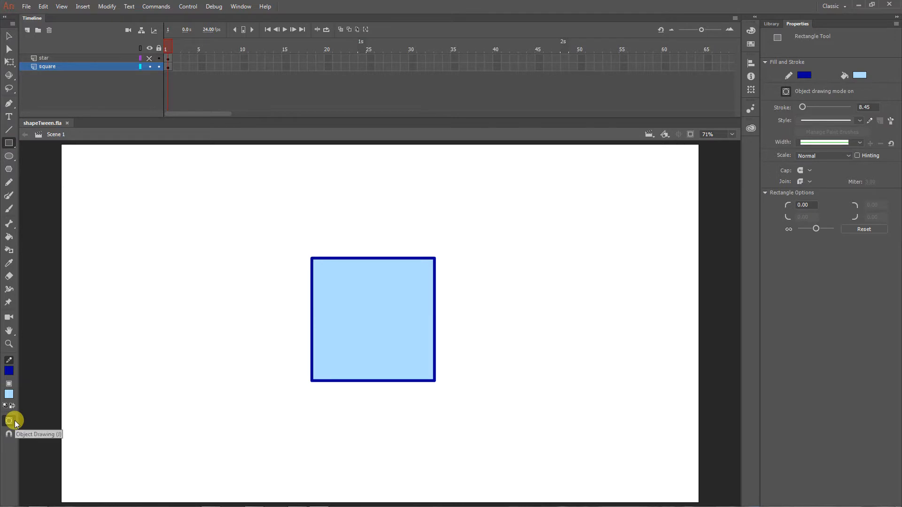
pyautogui.click(9, 35)
pyautogui.moveTo(371, 294)
pyautogui.mouseDown()
pyautogui.moveTo(389, 308)
pyautogui.moveTo(347, 298)
pyautogui.moveTo(347, 306)
pyautogui.mouseUp()
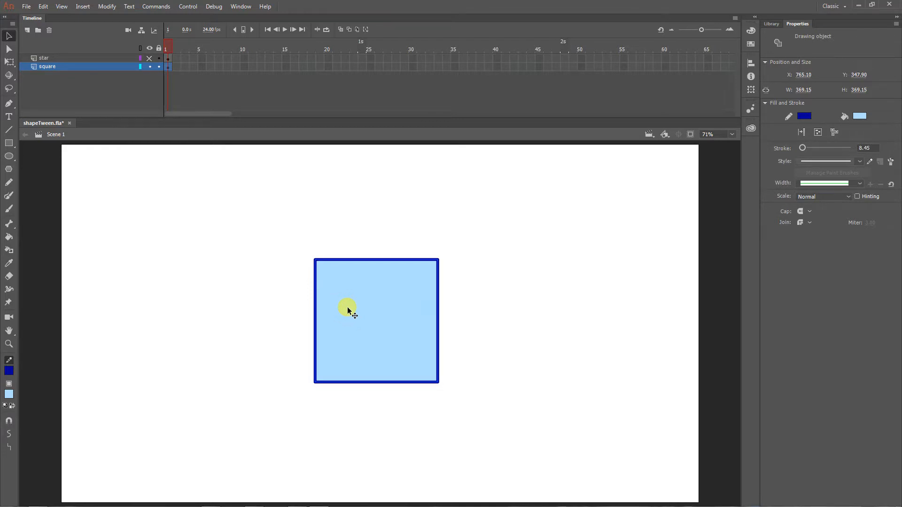
pyautogui.moveTo(365, 298); pyautogui.dragTo(362, 298)
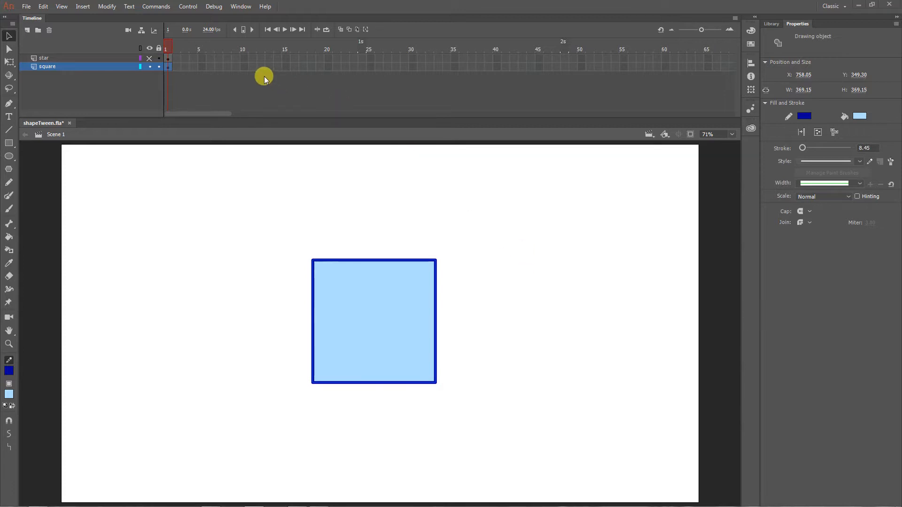
# Insert a keyframe at frame 25 of the square layer.
pyautogui.click(362, 66)
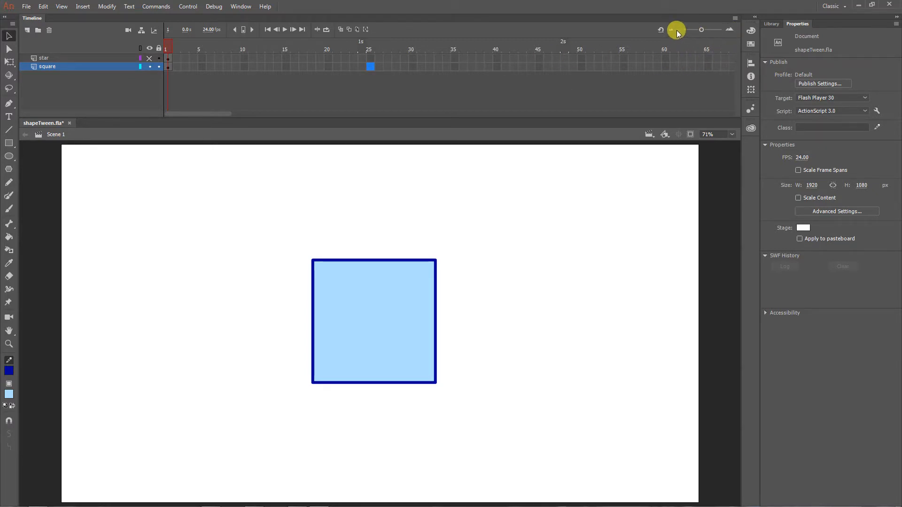
pyautogui.click(730, 30)
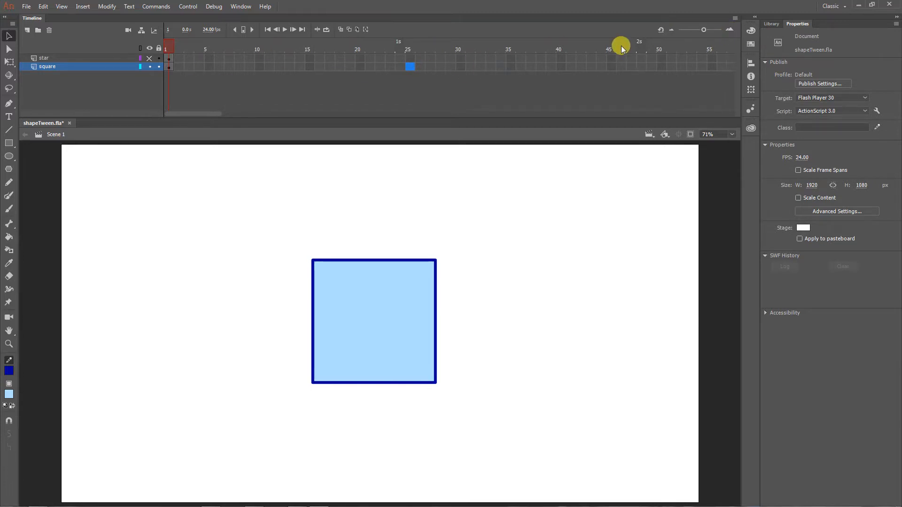
pyautogui.click(671, 30)
pyautogui.click(672, 29)
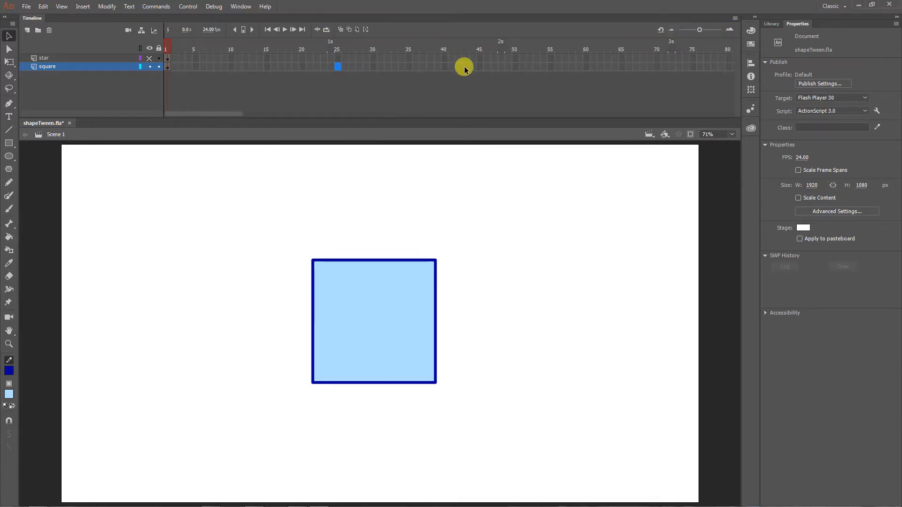
pyautogui.click(729, 30)
pyautogui.click(728, 29)
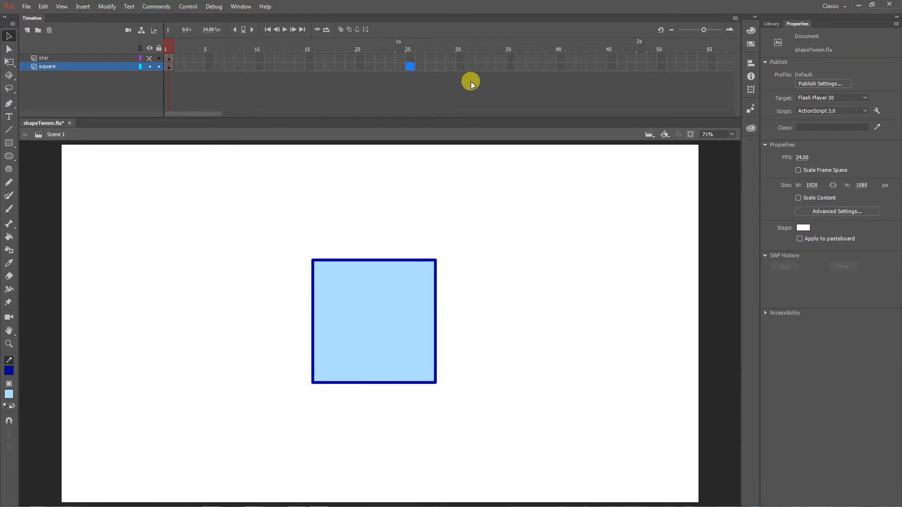
pyautogui.click(259, 66)
pyautogui.click(389, 66)
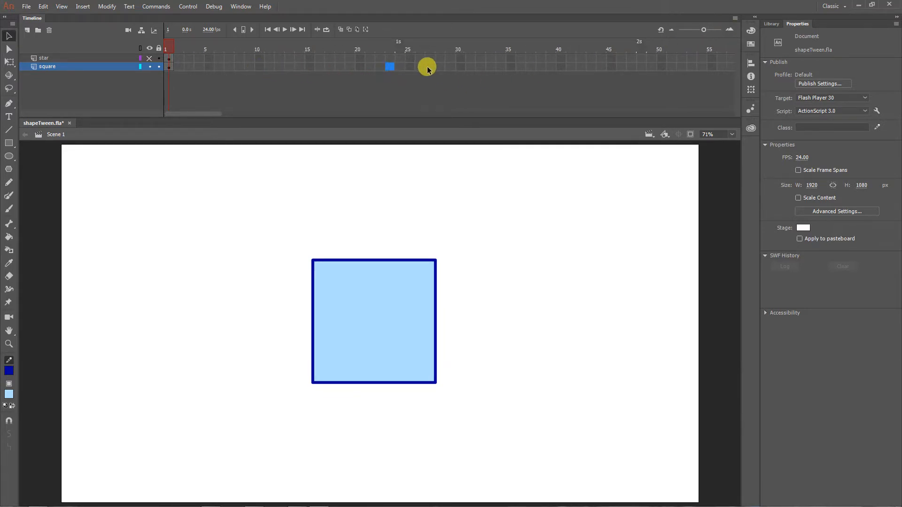
pyautogui.click(409, 66)
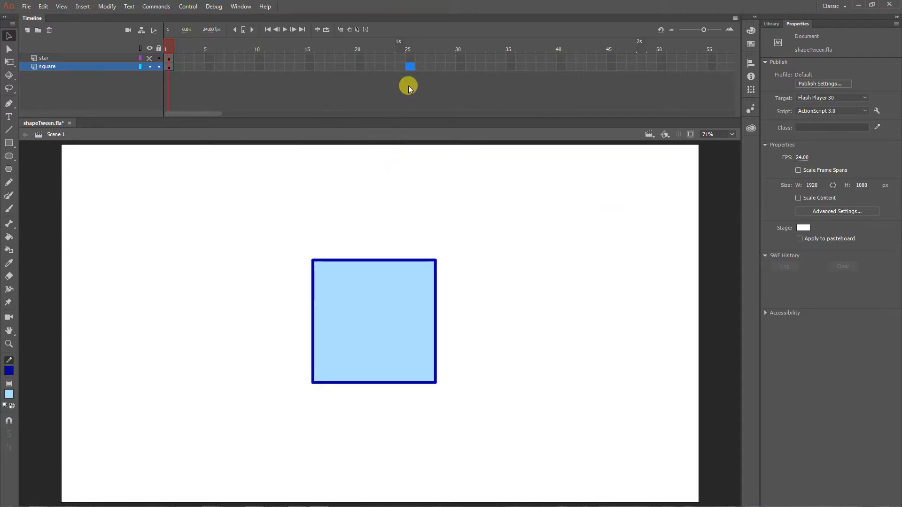
pyautogui.rightClick(408, 67)
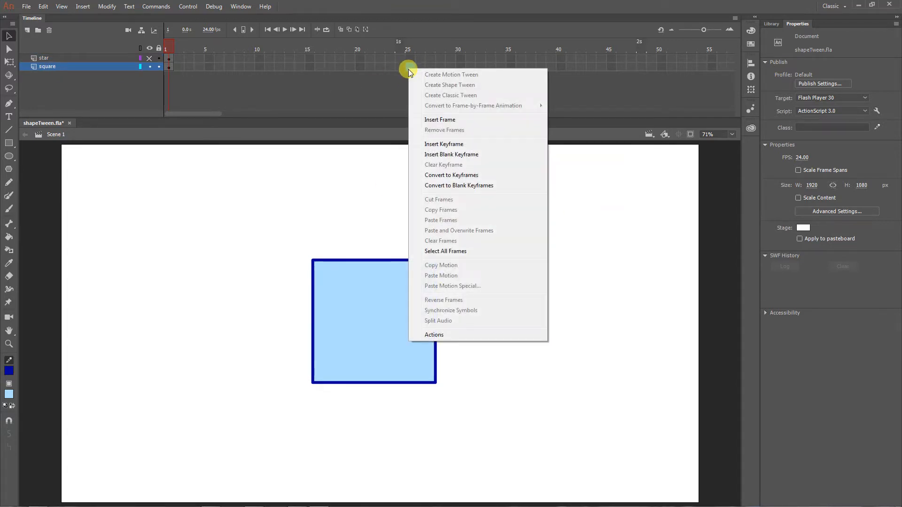
pyautogui.click(437, 143)
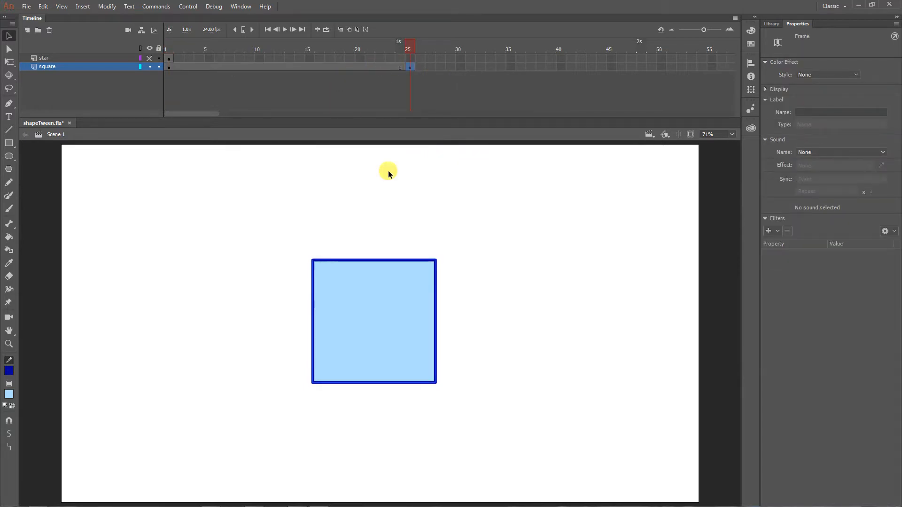
# At frame 25, pull the square's upper-left anchor point outward with the Subselection tool, making the shape about 515 by 519 px.
pyautogui.click(378, 277)
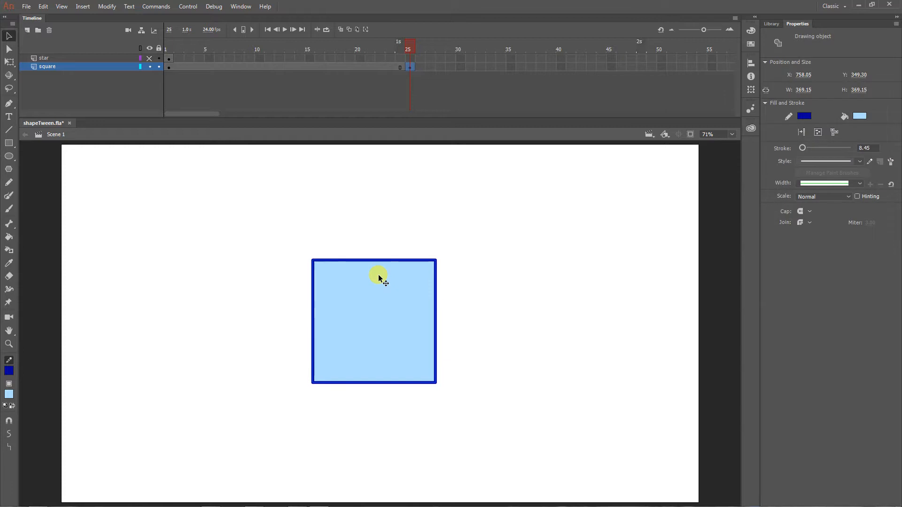
pyautogui.click(8, 49)
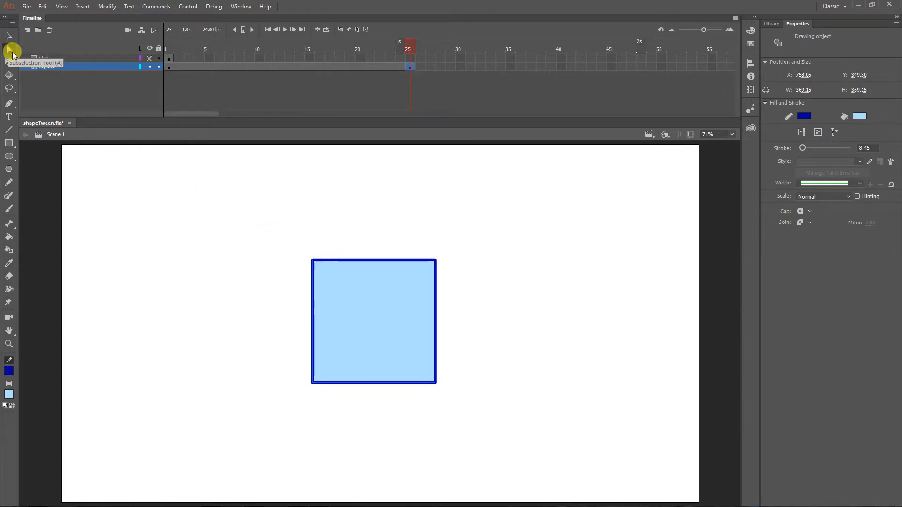
pyautogui.click(312, 261)
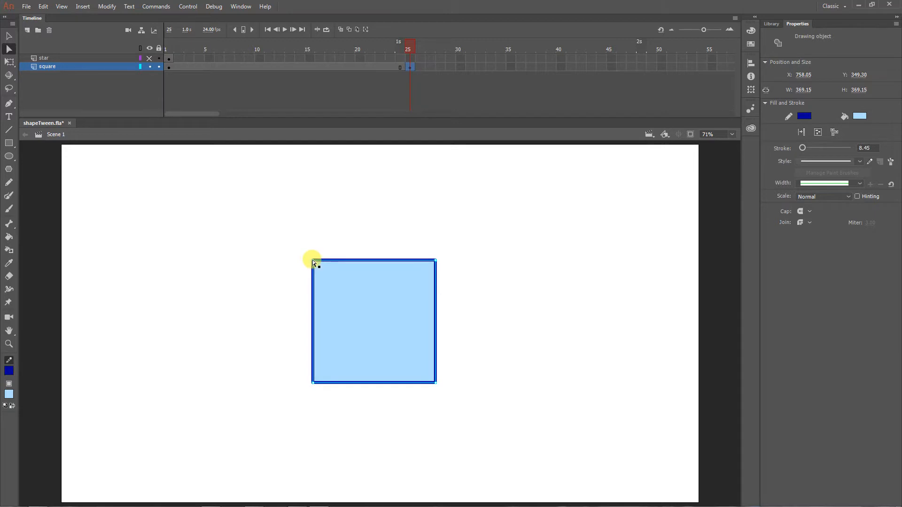
pyautogui.moveTo(312, 260); pyautogui.dragTo(264, 212)
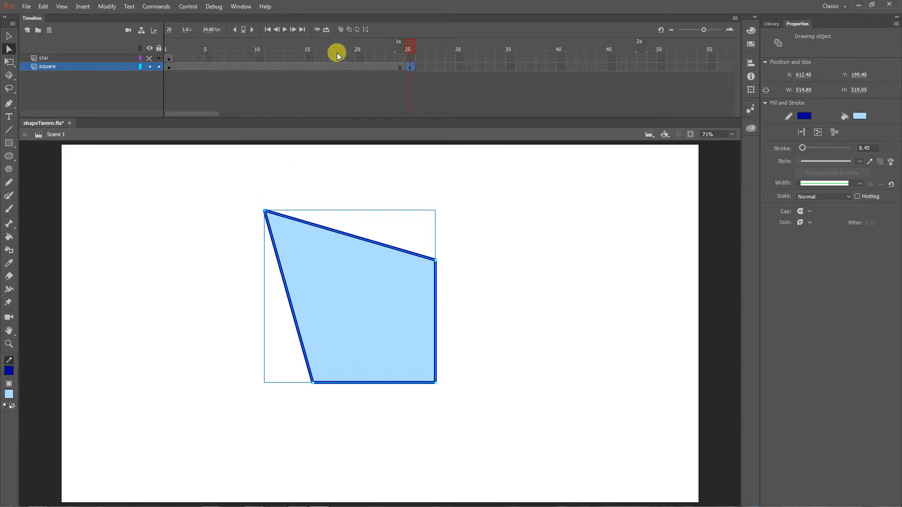
# Create a shape tween between the keyframes at frames 1 and 25 of the square layer.
pyautogui.click(306, 49)
pyautogui.moveTo(305, 49)
pyautogui.mouseDown()
pyautogui.moveTo(411, 52)
pyautogui.moveTo(323, 54)
pyautogui.mouseUp()
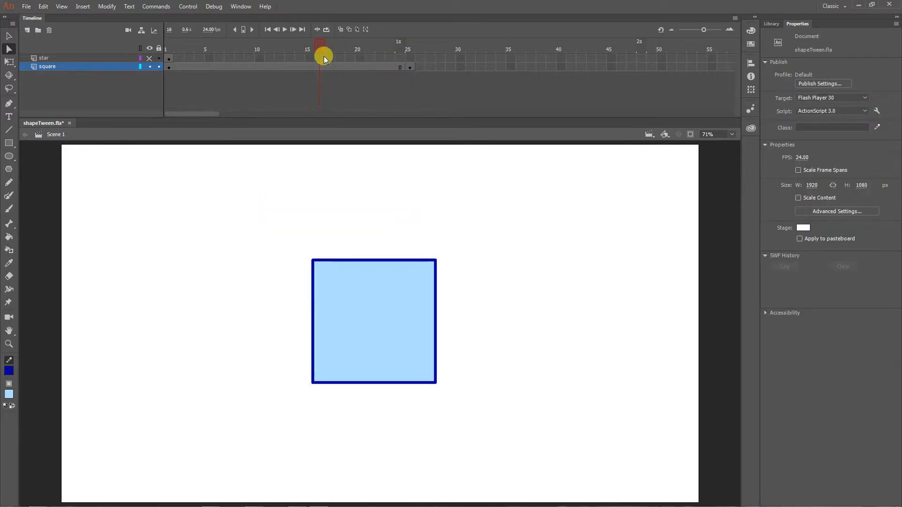
pyautogui.click(294, 66)
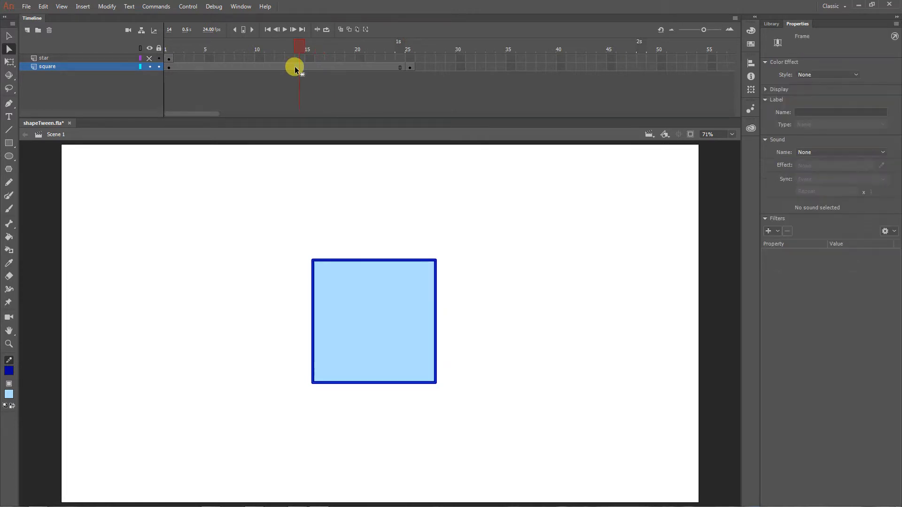
pyautogui.rightClick(314, 66)
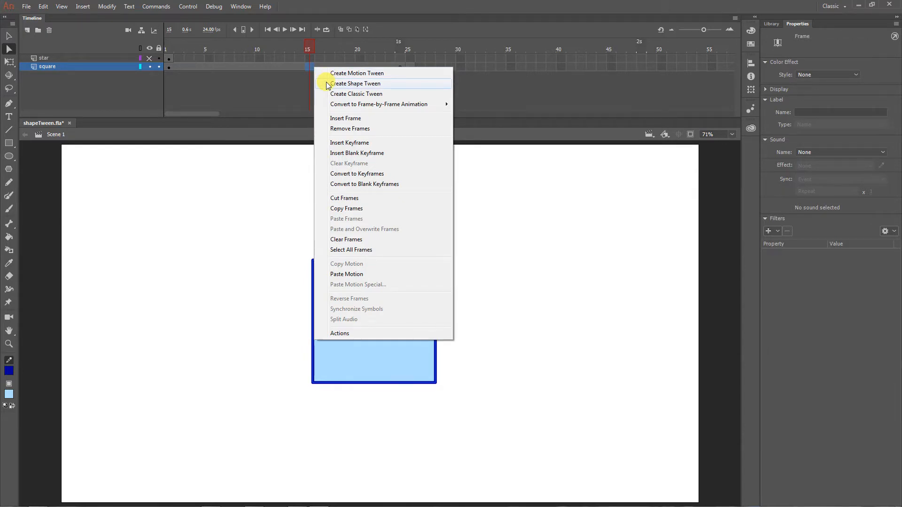
pyautogui.click(328, 83)
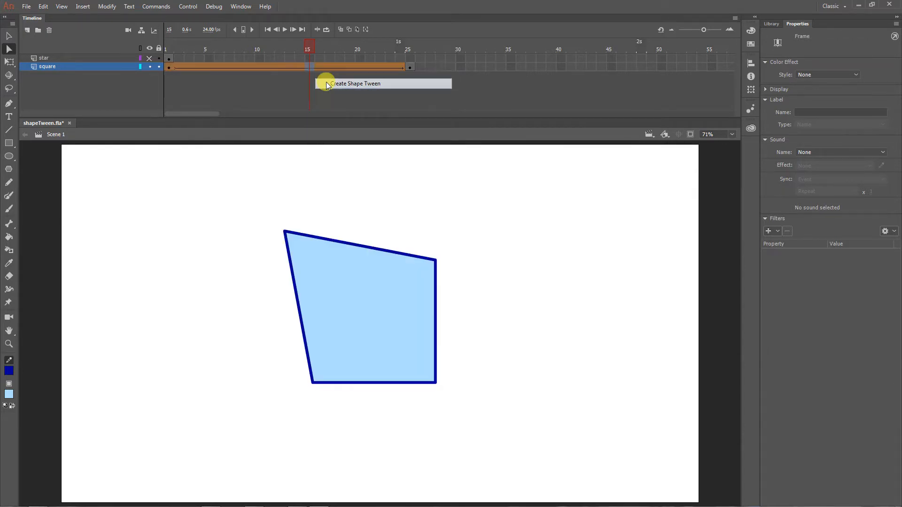
# At frame 25, pull the shape's lower-right anchor point outward, down and to the right, and scrub through the tween.
pyautogui.moveTo(312, 47); pyautogui.dragTo(412, 55)
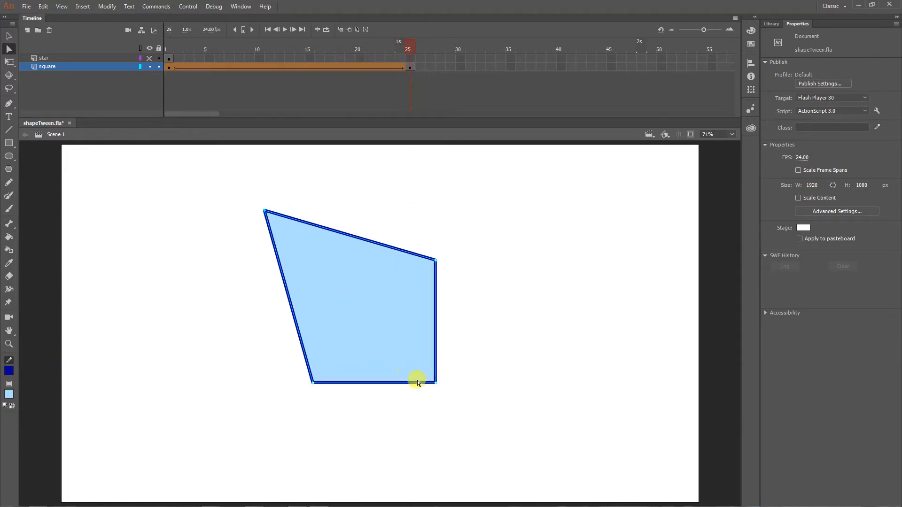
pyautogui.moveTo(435, 383); pyautogui.dragTo(514, 437)
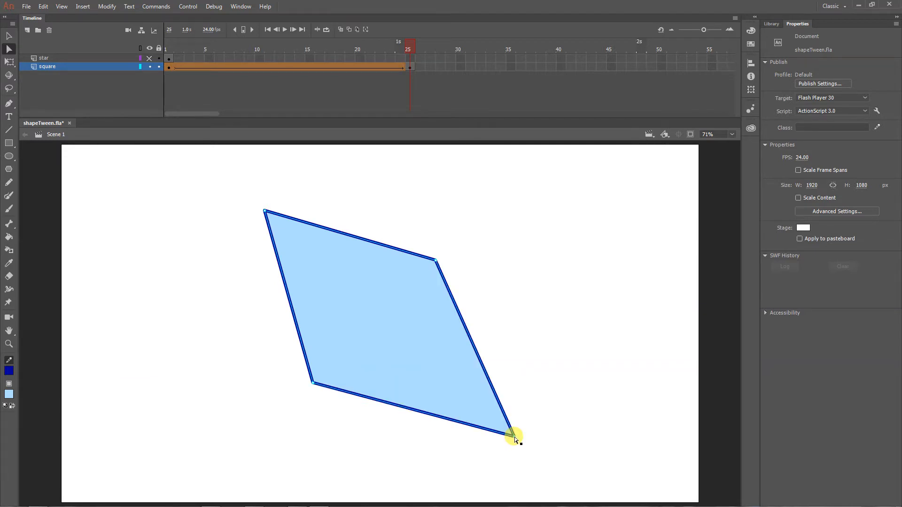
pyautogui.moveTo(377, 52); pyautogui.dragTo(410, 51)
pyautogui.moveTo(409, 49); pyautogui.dragTo(233, 52)
pyautogui.moveTo(166, 50); pyautogui.dragTo(407, 52)
pyautogui.moveTo(435, 263); pyautogui.dragTo(425, 268)
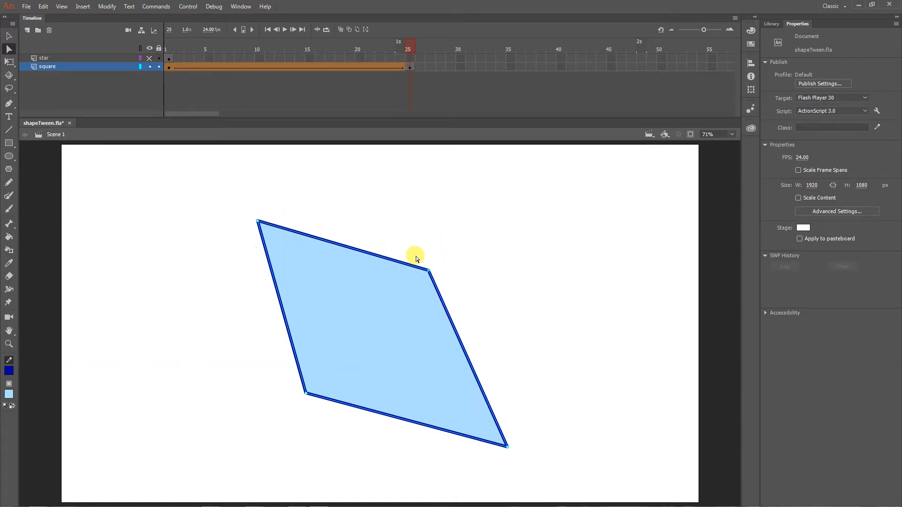
pyautogui.hotkey('ctrl', 'z')
pyautogui.click(541, 251)
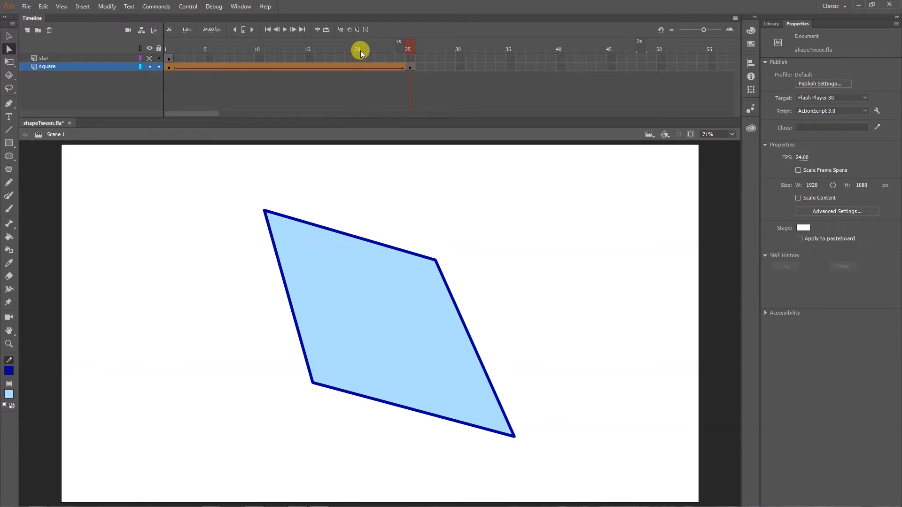
# At frame 25, pull the shape's upper-right and lower-left anchor points slightly inward and scrub through the tween.
pyautogui.moveTo(360, 49); pyautogui.dragTo(407, 47)
pyautogui.click(430, 258)
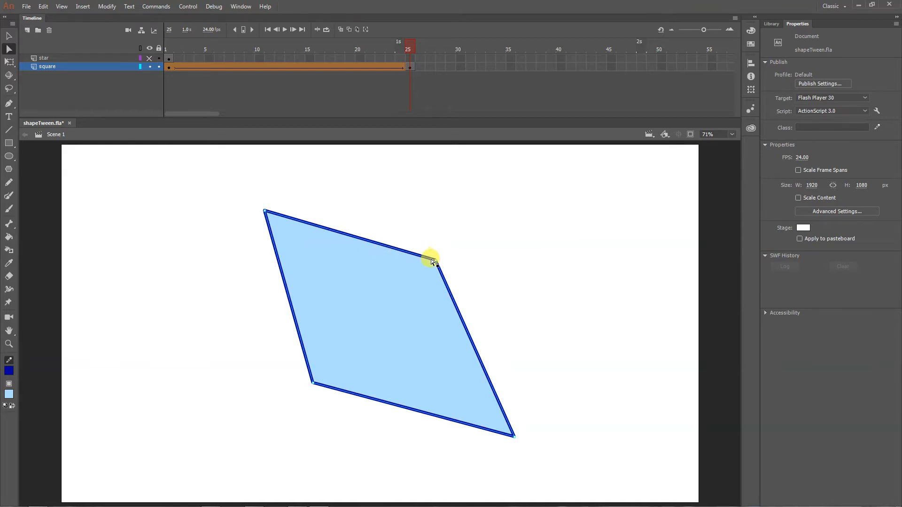
pyautogui.moveTo(435, 261); pyautogui.dragTo(426, 274)
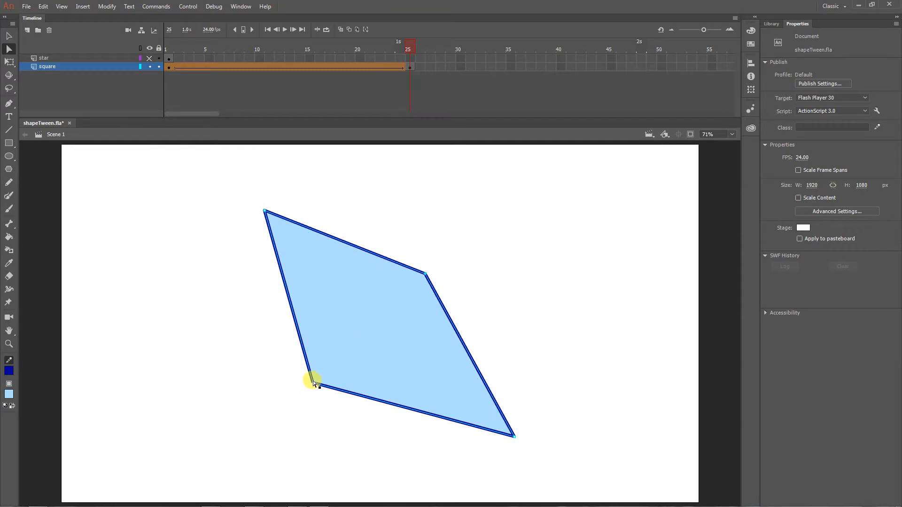
pyautogui.moveTo(315, 379); pyautogui.dragTo(324, 366)
pyautogui.moveTo(300, 46); pyautogui.dragTo(379, 60)
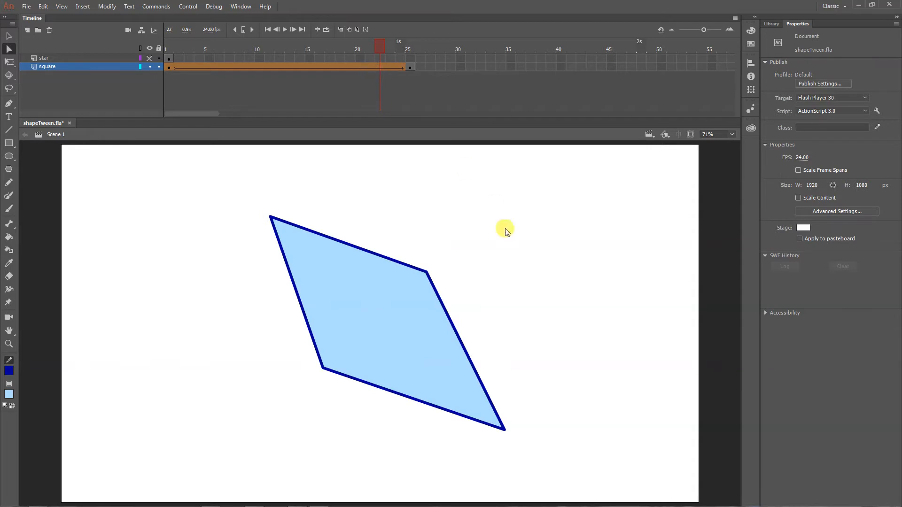
# Hide the square layer, show the star layer, and return to frame 1.
pyautogui.moveTo(378, 47); pyautogui.dragTo(427, 67)
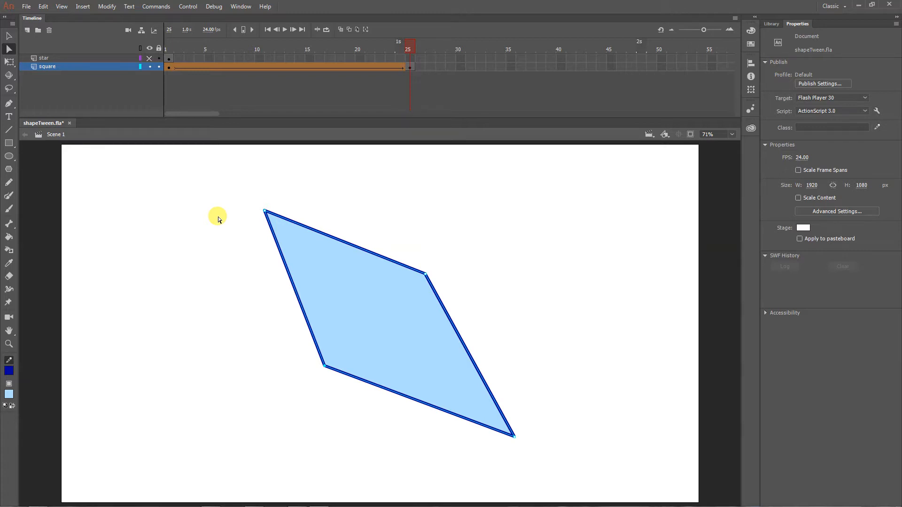
pyautogui.click(150, 66)
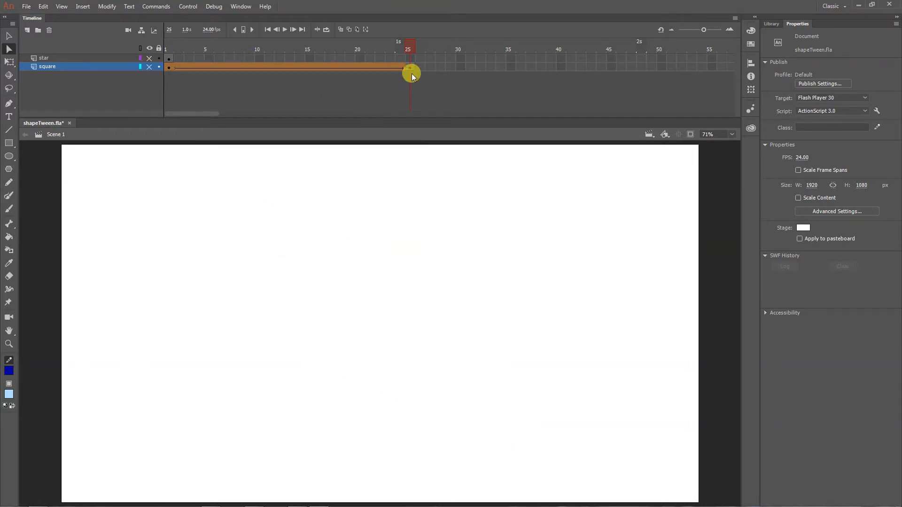
pyautogui.click(410, 58)
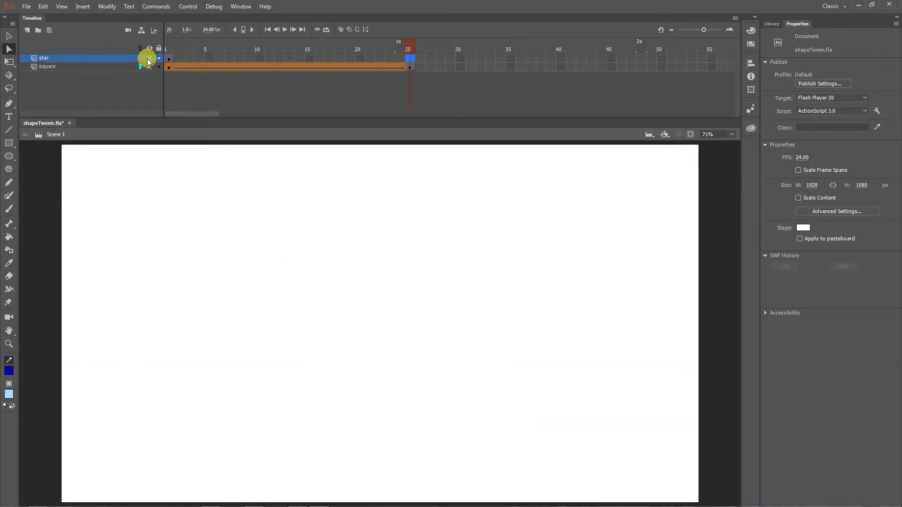
pyautogui.click(149, 59)
pyautogui.click(170, 44)
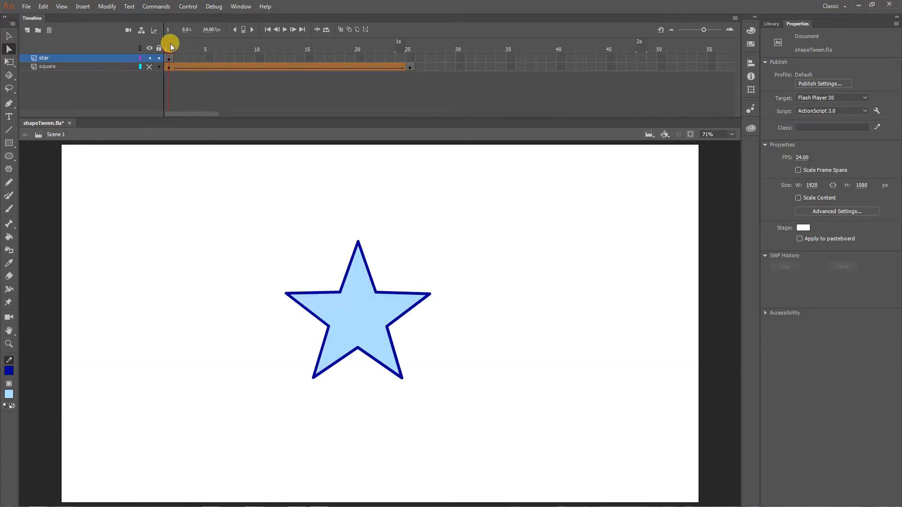
# Insert a keyframe at frame 25 of the star layer.
pyautogui.click(409, 55)
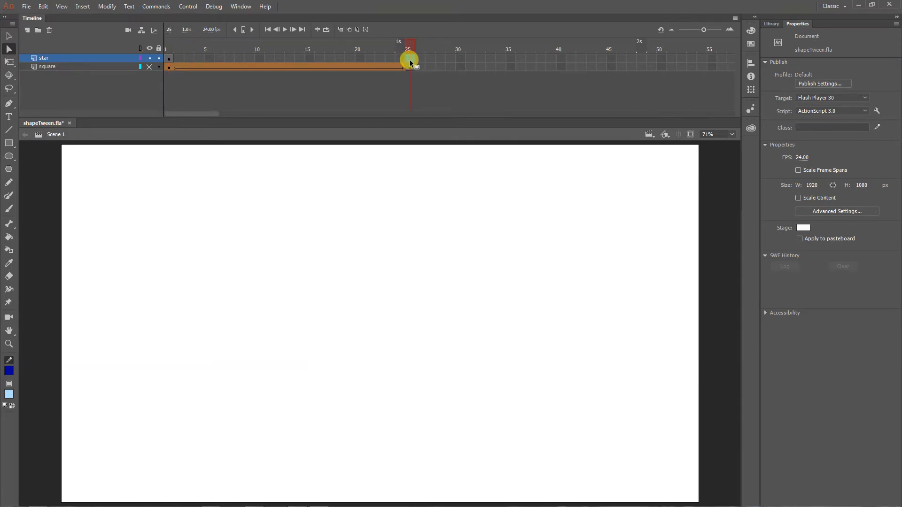
pyautogui.rightClick(409, 59)
pyautogui.click(434, 133)
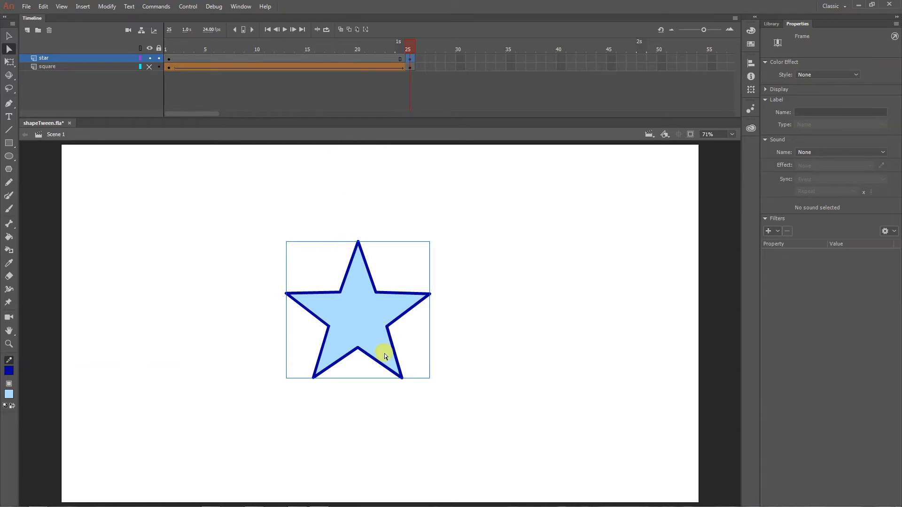
# At frame 25, pull the star's five inner anchor points outward past its tips, making the shape about 675 by 607 px.
pyautogui.click(376, 294)
pyautogui.moveTo(378, 292)
pyautogui.mouseDown()
pyautogui.moveTo(429, 243)
pyautogui.moveTo(415, 243)
pyautogui.mouseUp()
pyautogui.moveTo(340, 292); pyautogui.dragTo(275, 224)
pyautogui.moveTo(414, 242); pyautogui.dragTo(433, 221)
pyautogui.moveTo(387, 325); pyautogui.dragTo(466, 360)
pyautogui.moveTo(358, 349); pyautogui.dragTo(358, 423)
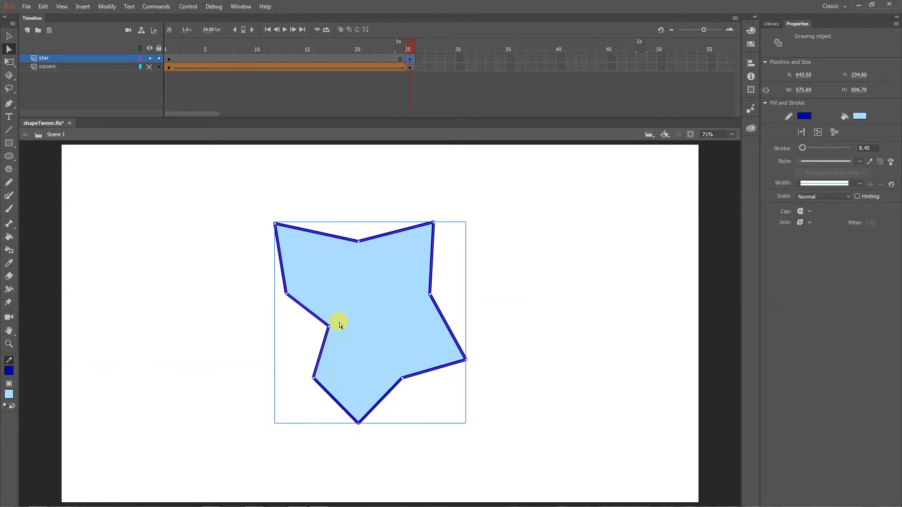
pyautogui.moveTo(329, 326); pyautogui.dragTo(244, 354)
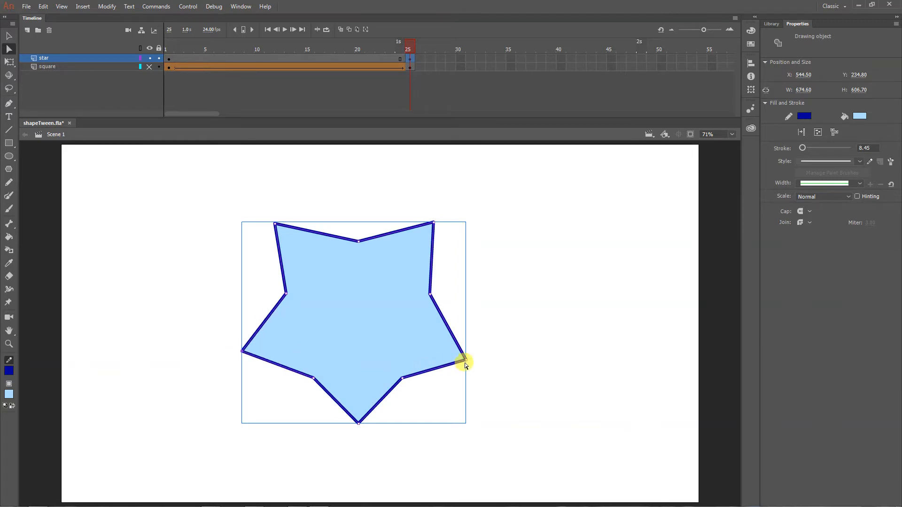
# Fine-tune the reshaped star's lower-right and upper-right anchor points at frame 25, undoing any accidental move of the whole shape.
pyautogui.moveTo(463, 358); pyautogui.dragTo(465, 359)
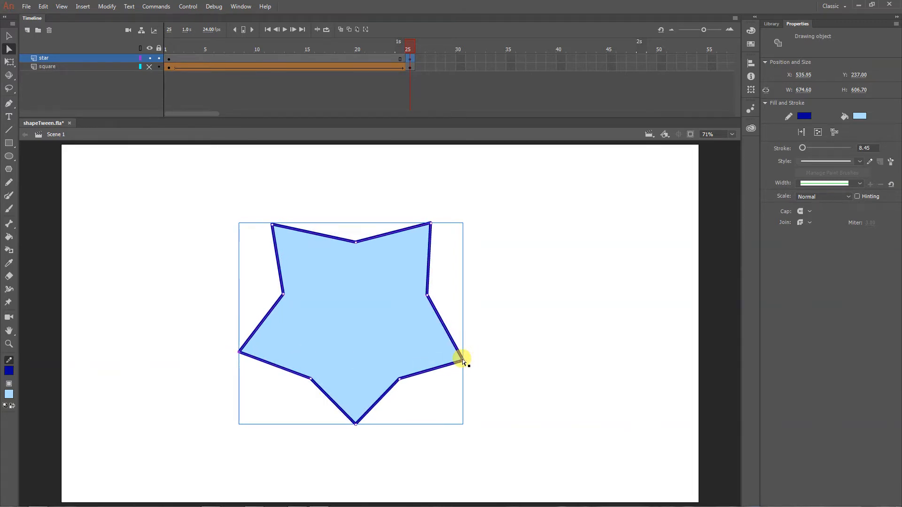
pyautogui.hotkey('ctrl', 'z')
pyautogui.click(470, 373)
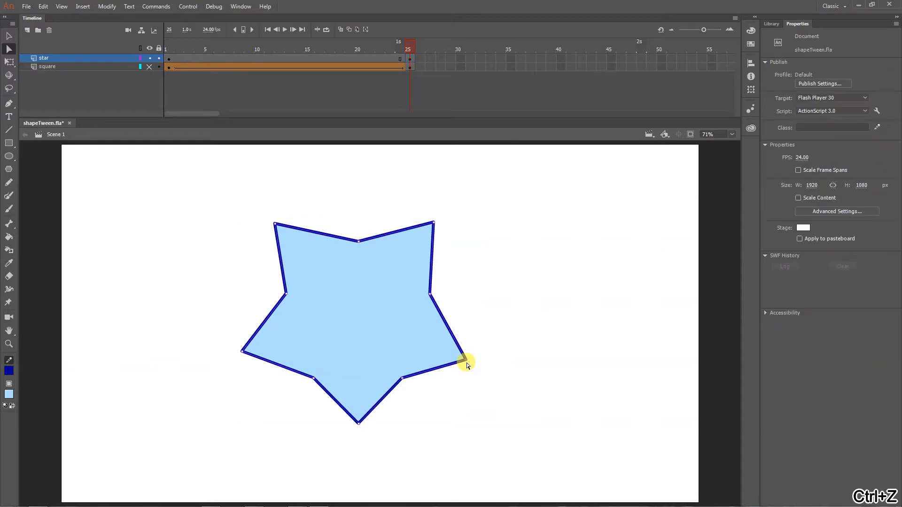
pyautogui.moveTo(465, 359); pyautogui.dragTo(472, 356)
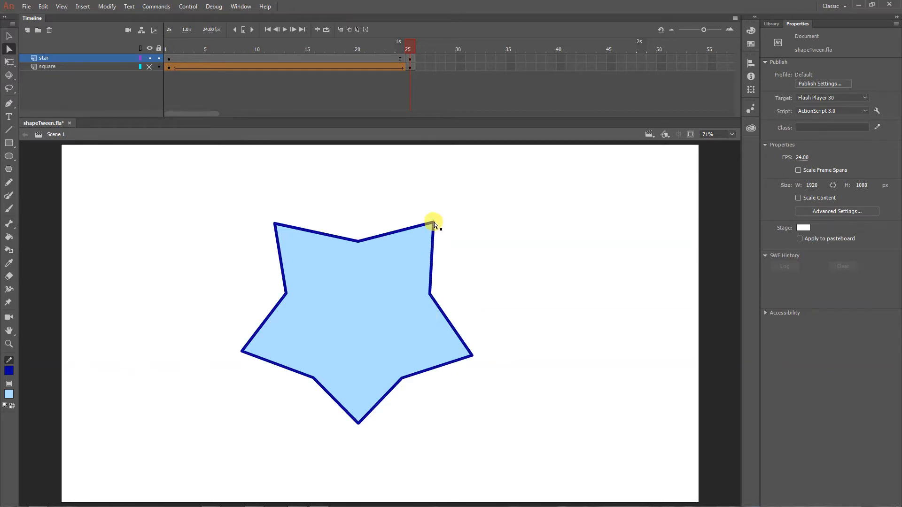
pyautogui.moveTo(434, 225); pyautogui.dragTo(435, 225)
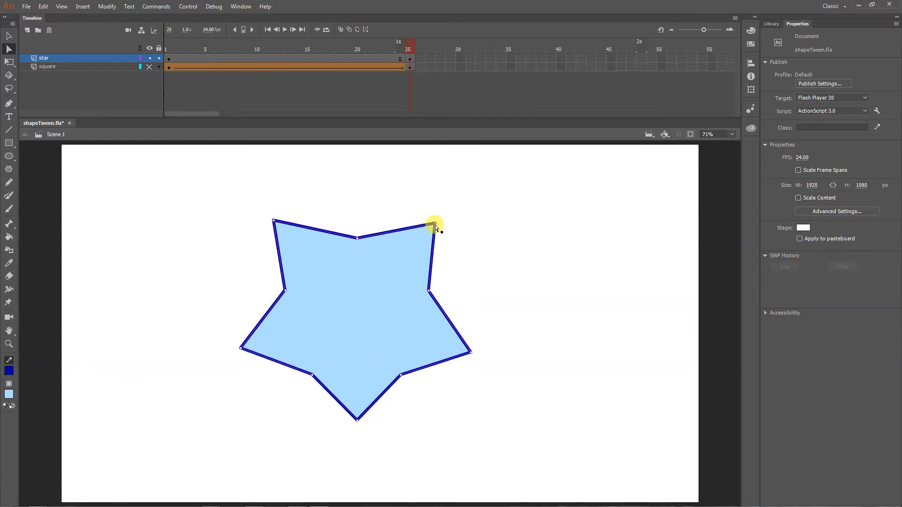
pyautogui.hotkey('ctrl', 'z')
pyautogui.click(438, 229)
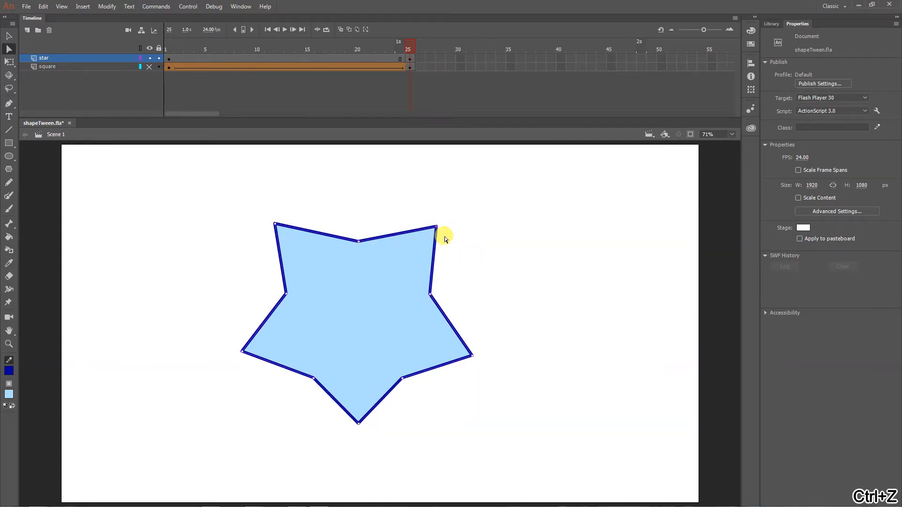
pyautogui.moveTo(435, 226); pyautogui.dragTo(434, 224)
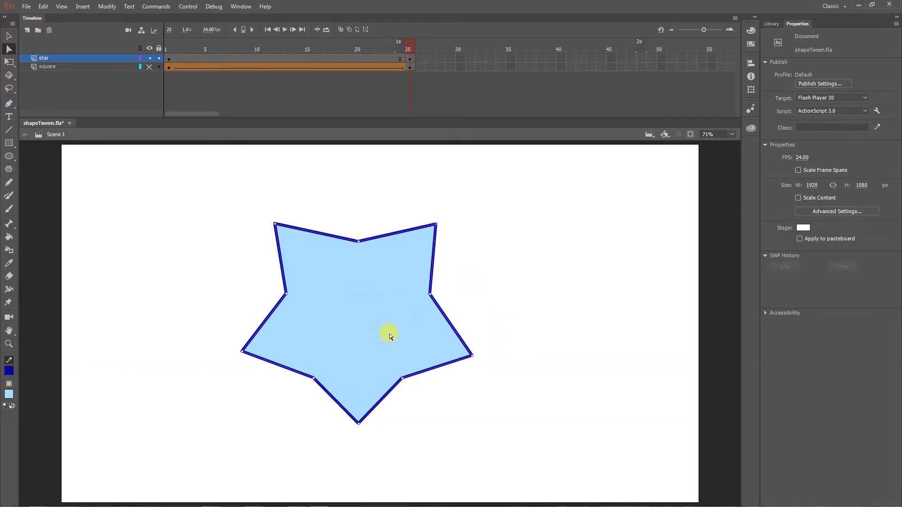
# Create a shape tween between the star layer's keyframes at frames 1 and 25 and scrub through it.
pyautogui.moveTo(404, 44)
pyautogui.mouseDown()
pyautogui.moveTo(393, 44)
pyautogui.moveTo(411, 44)
pyautogui.mouseUp()
pyautogui.click(283, 57)
pyautogui.rightClick(285, 57)
pyautogui.click(303, 74)
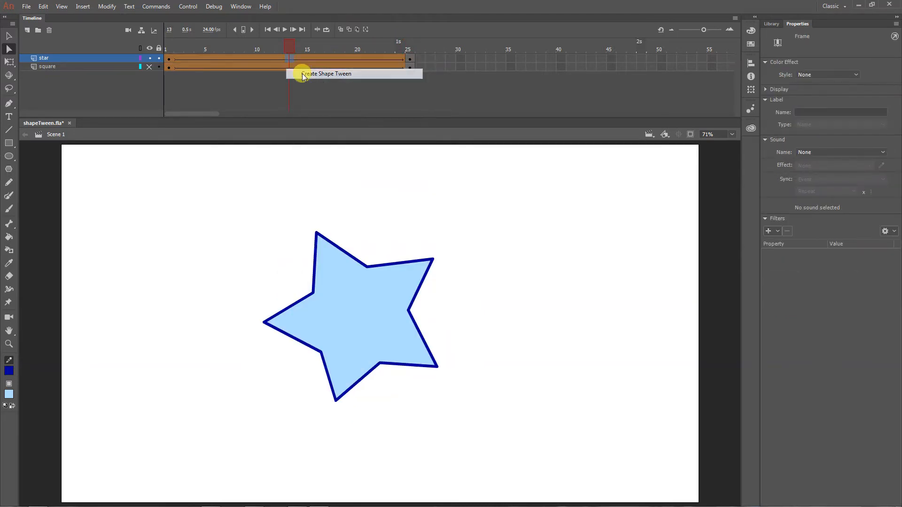
pyautogui.moveTo(256, 52); pyautogui.dragTo(321, 59)
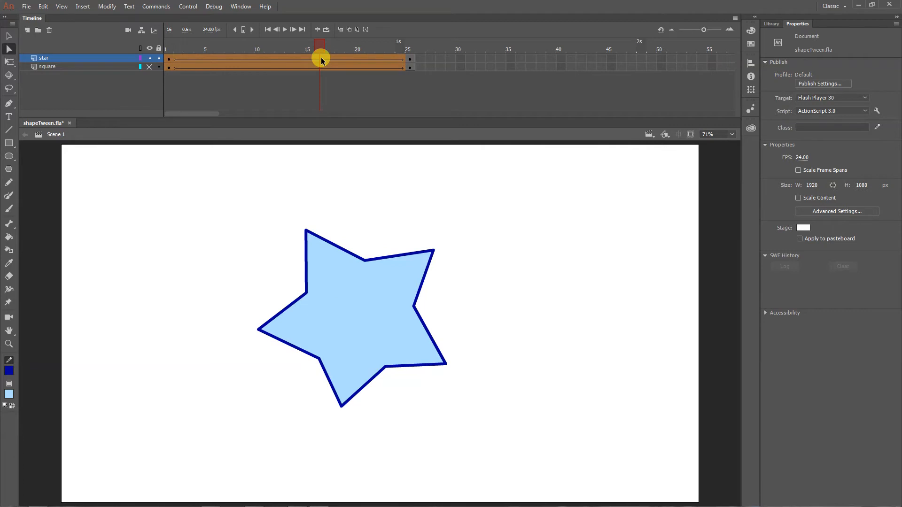
pyautogui.click(168, 43)
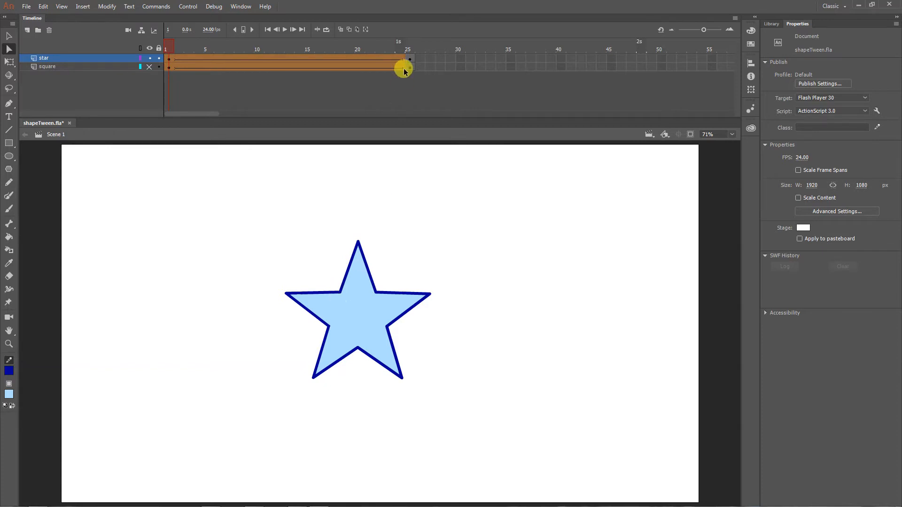
# Turn on onion skinning and extend its range to cover frames 1 to 25 of the star tween.
pyautogui.click(299, 43)
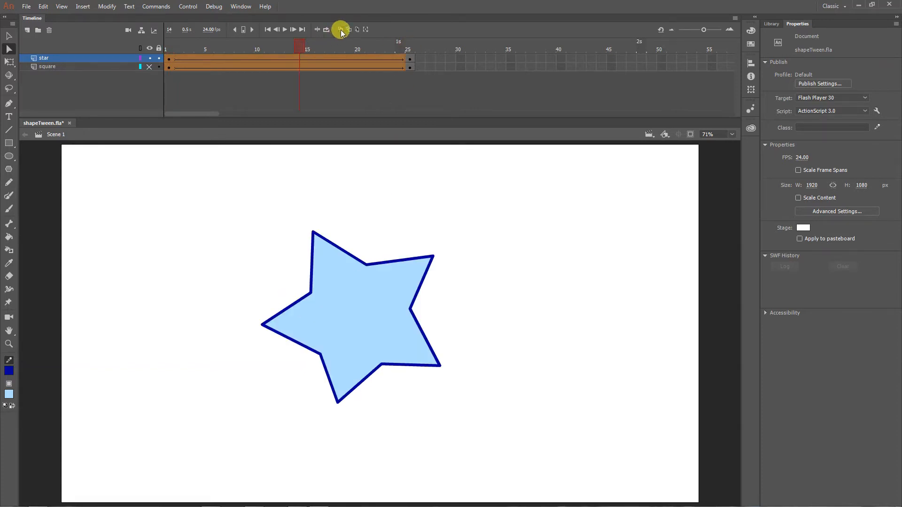
pyautogui.click(341, 30)
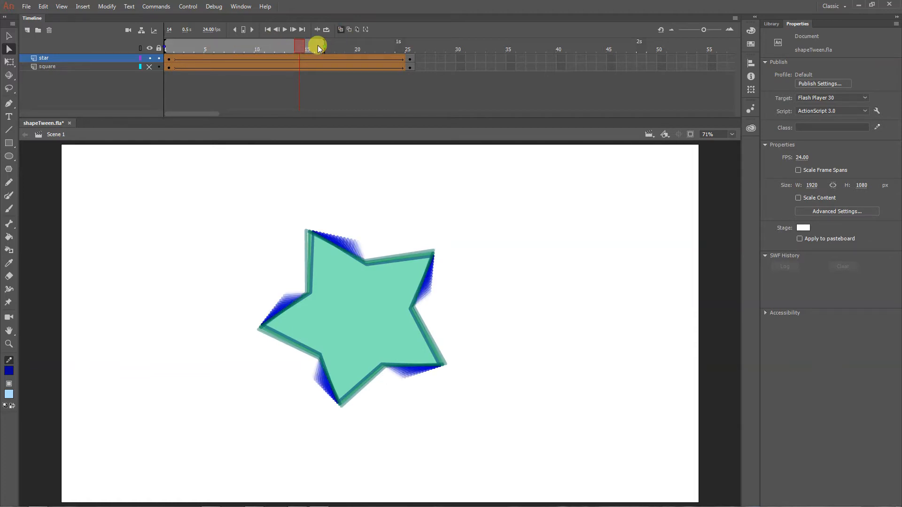
pyautogui.moveTo(318, 45); pyautogui.dragTo(423, 48)
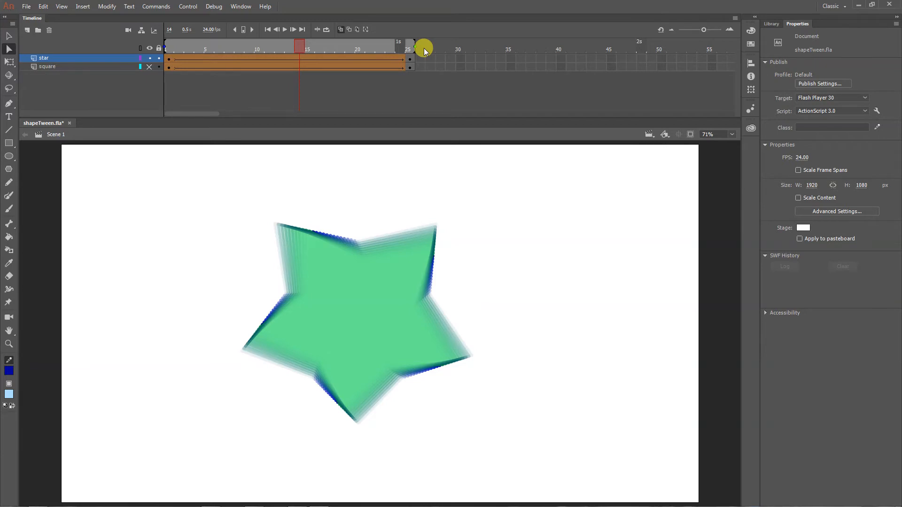
pyautogui.click(170, 49)
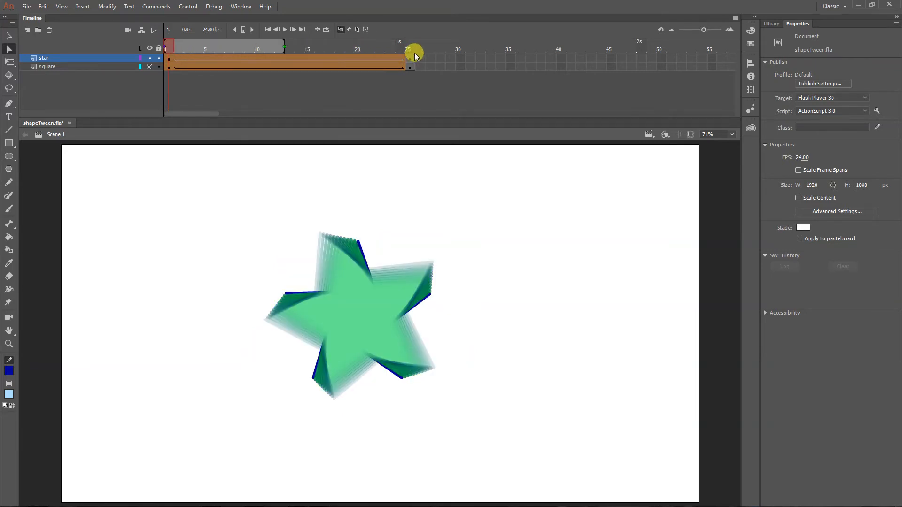
pyautogui.click(407, 47)
pyautogui.click(167, 47)
pyautogui.moveTo(283, 45); pyautogui.dragTo(412, 50)
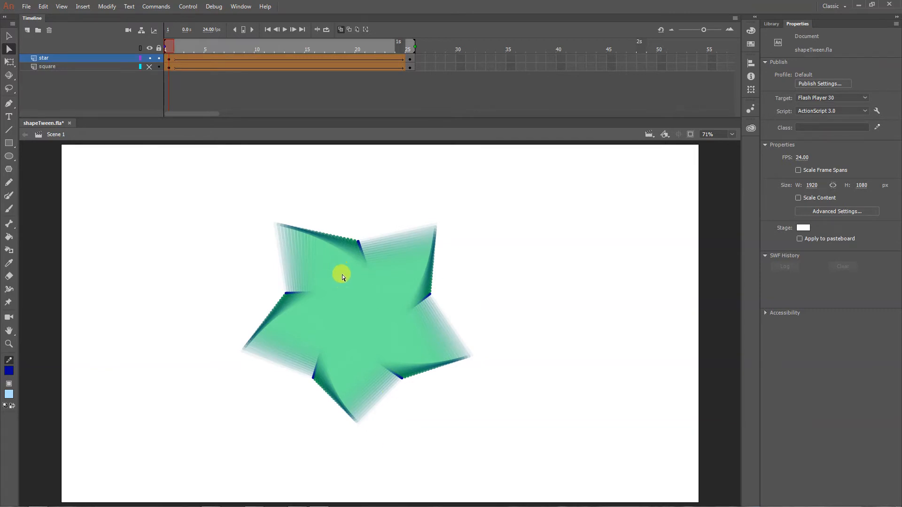
# Add a new layer above the star layer and set up the Brush tool with a yellow fill.
pyautogui.click(27, 30)
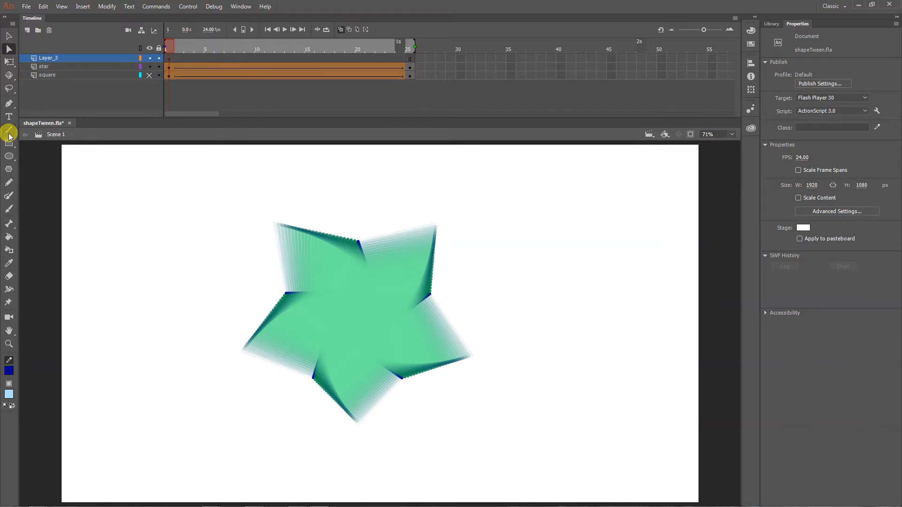
pyautogui.click(11, 208)
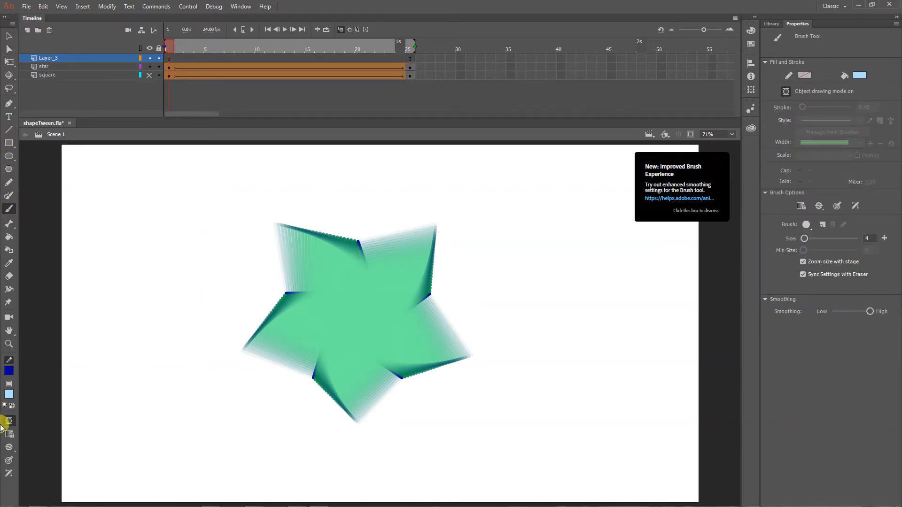
pyautogui.click(9, 395)
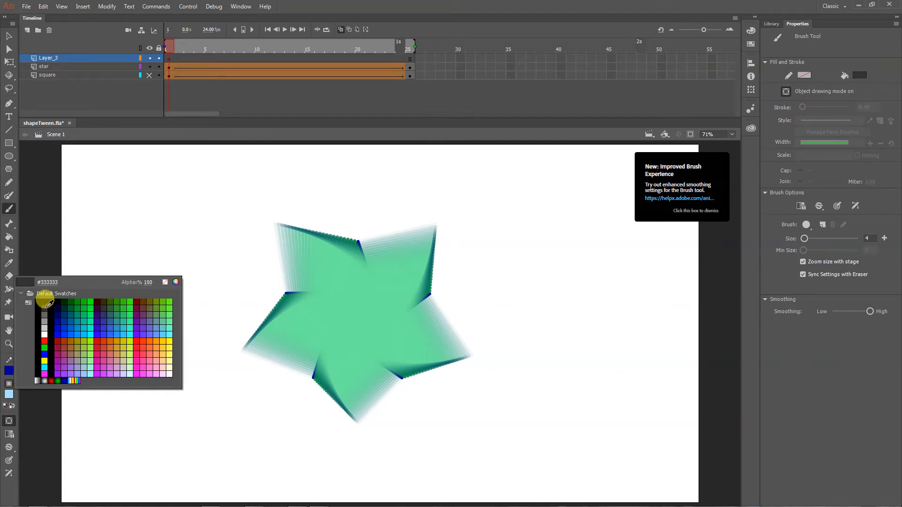
pyautogui.click(44, 342)
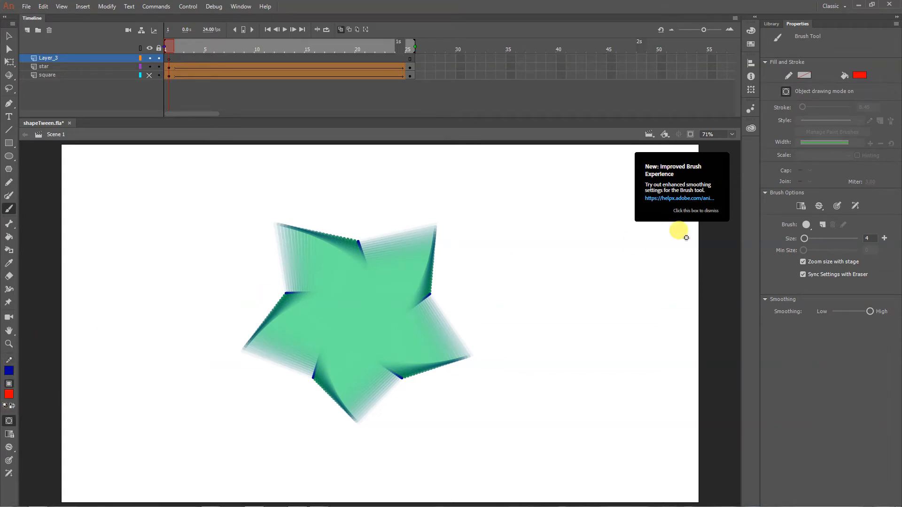
pyautogui.click(716, 184)
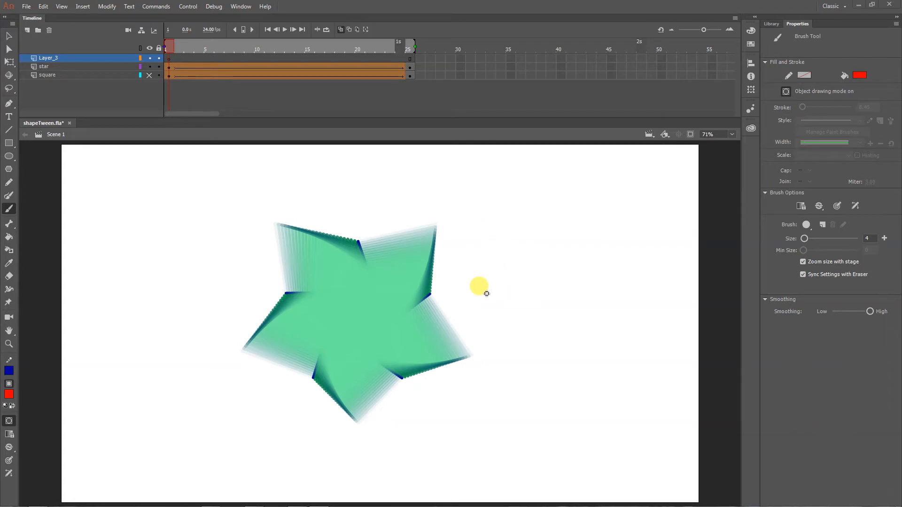
pyautogui.click(9, 394)
pyautogui.click(169, 341)
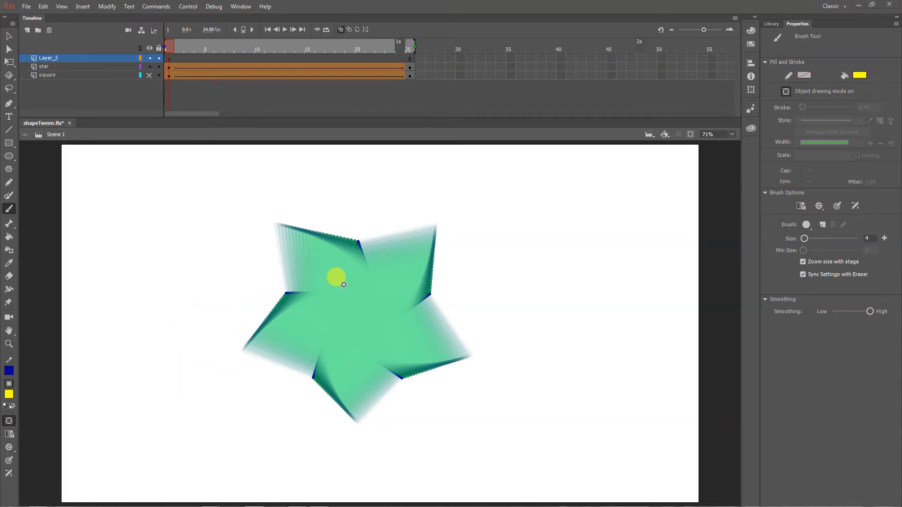
# Paint yellow crosses on the star's upper-left inner point and its outward end position, join them with a line, and circle the star's top tip.
pyautogui.moveTo(345, 290); pyautogui.dragTo(339, 293)
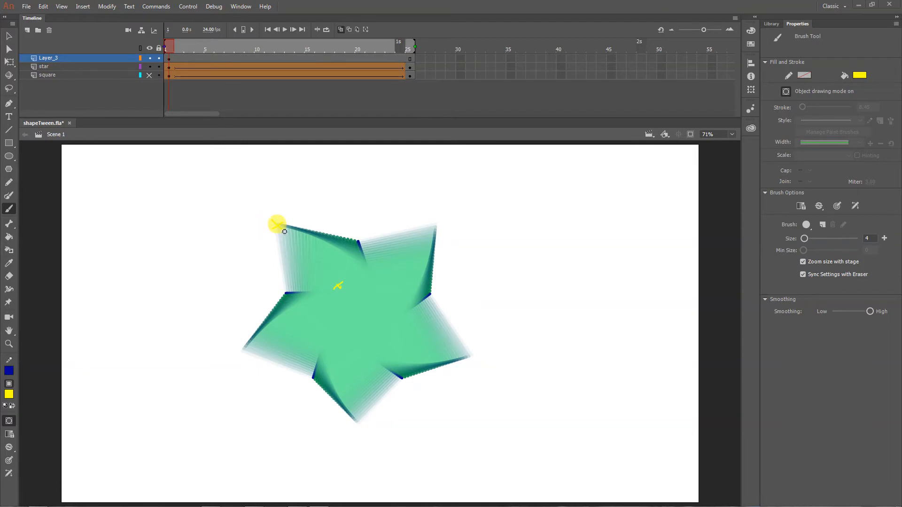
pyautogui.moveTo(285, 231); pyautogui.dragTo(339, 290)
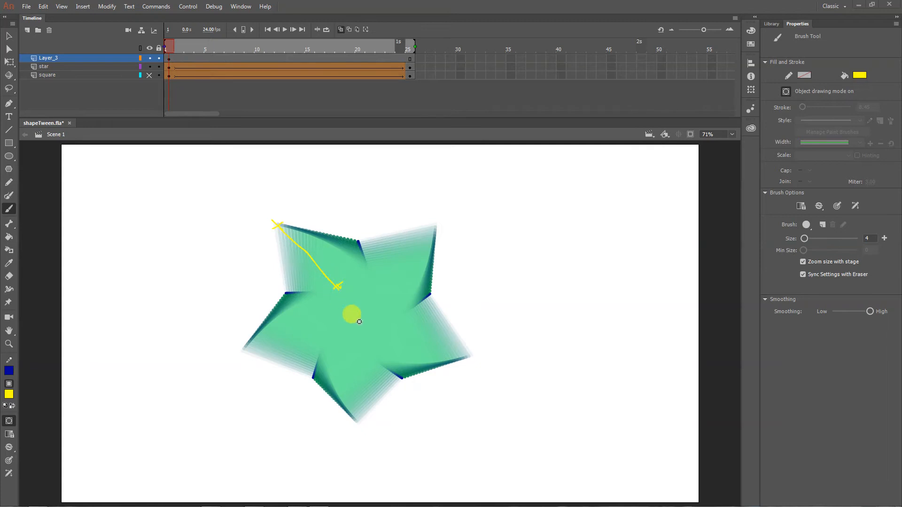
pyautogui.moveTo(373, 247)
pyautogui.mouseDown()
pyautogui.moveTo(350, 242)
pyautogui.moveTo(360, 236)
pyautogui.mouseUp()
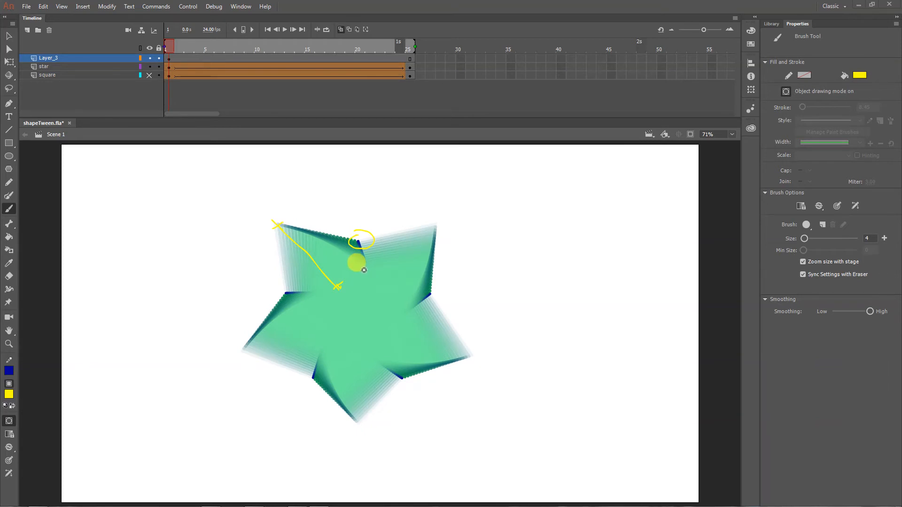
# Switch the brush fill to red and paint crosses on the star's upper-left inner point and its top tip.
pyautogui.click(8, 396)
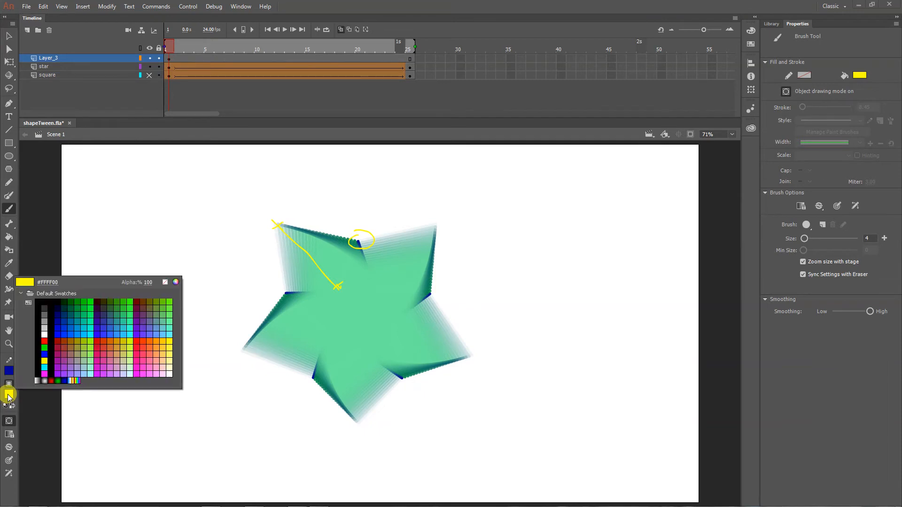
pyautogui.click(45, 341)
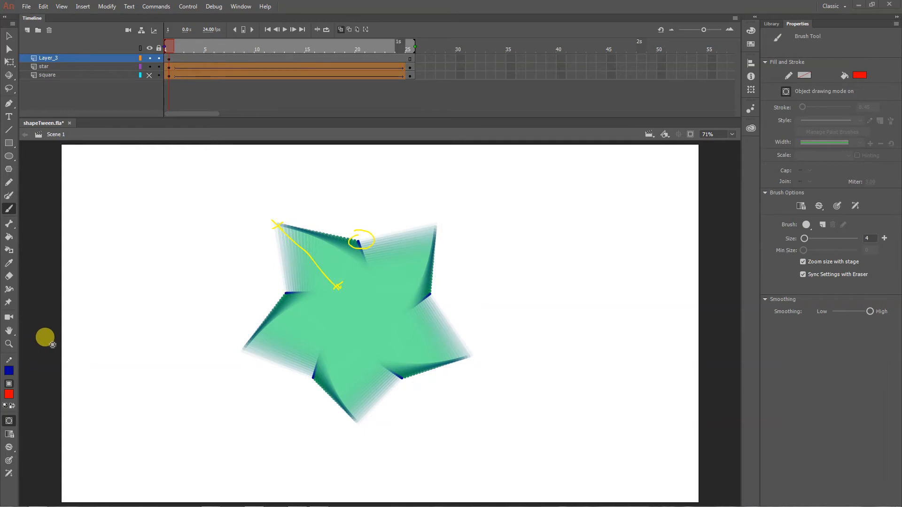
pyautogui.moveTo(331, 281); pyautogui.dragTo(335, 291)
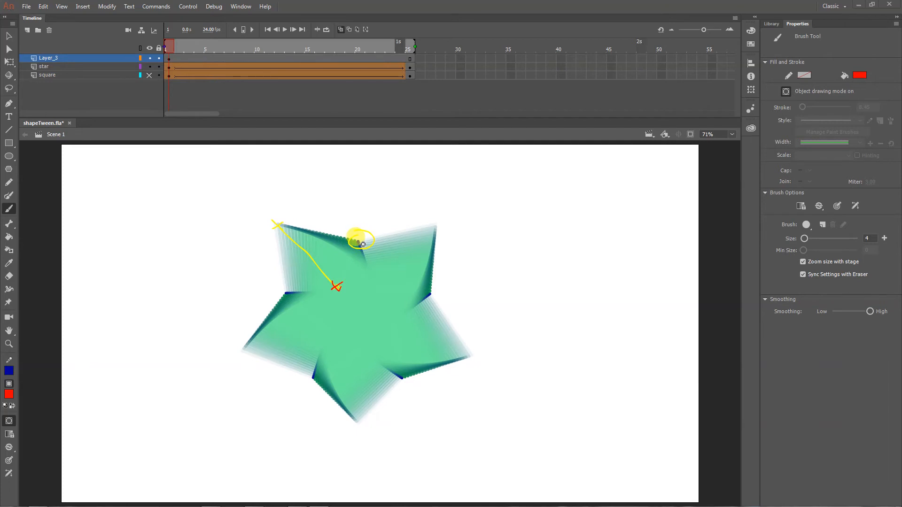
pyautogui.moveTo(357, 240); pyautogui.dragTo(356, 246)
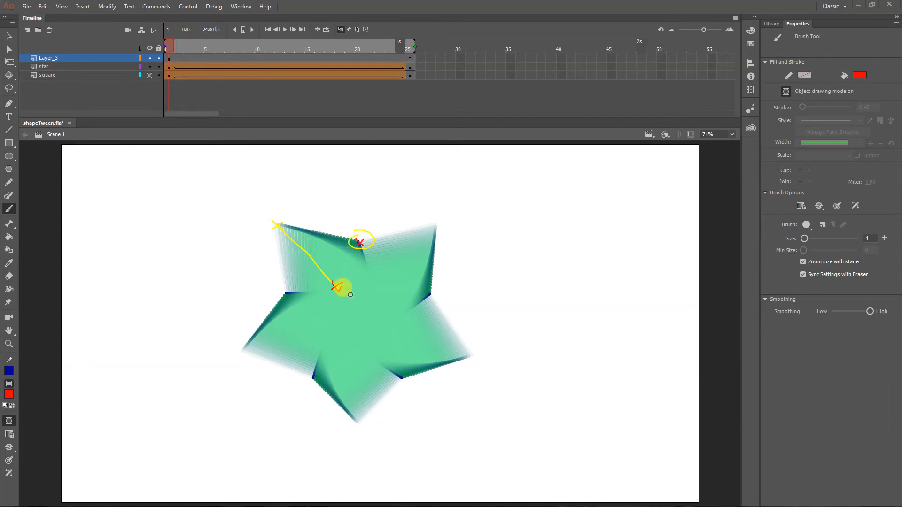
# Undo the red cross on the star's top tip, then paint one on its left tip and join it to the upper-left inner point.
pyautogui.hotkey('ctrl', 'z')
pyautogui.hotkey('ctrl', 'z')
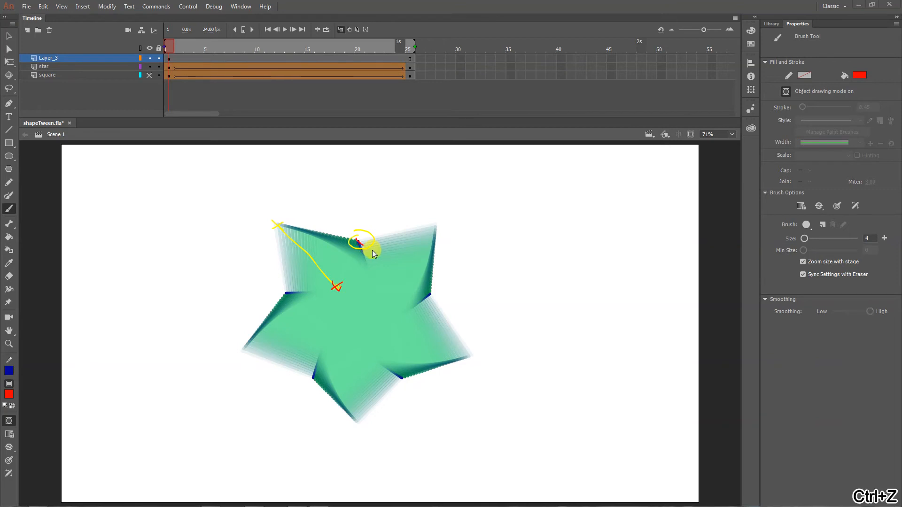
pyautogui.moveTo(277, 287)
pyautogui.mouseDown()
pyautogui.moveTo(288, 294)
pyautogui.moveTo(280, 301)
pyautogui.mouseUp()
pyautogui.moveTo(341, 289); pyautogui.dragTo(284, 292)
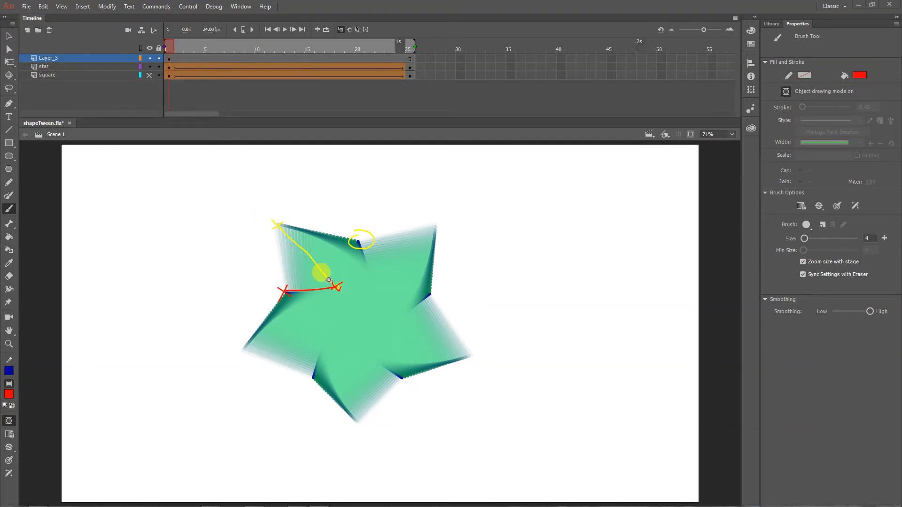
# Paint red crosses on the star's top tip and the upper-left outward position and join them with a red line.
pyautogui.moveTo(354, 238)
pyautogui.mouseDown()
pyautogui.moveTo(362, 245)
pyautogui.moveTo(353, 247)
pyautogui.mouseUp()
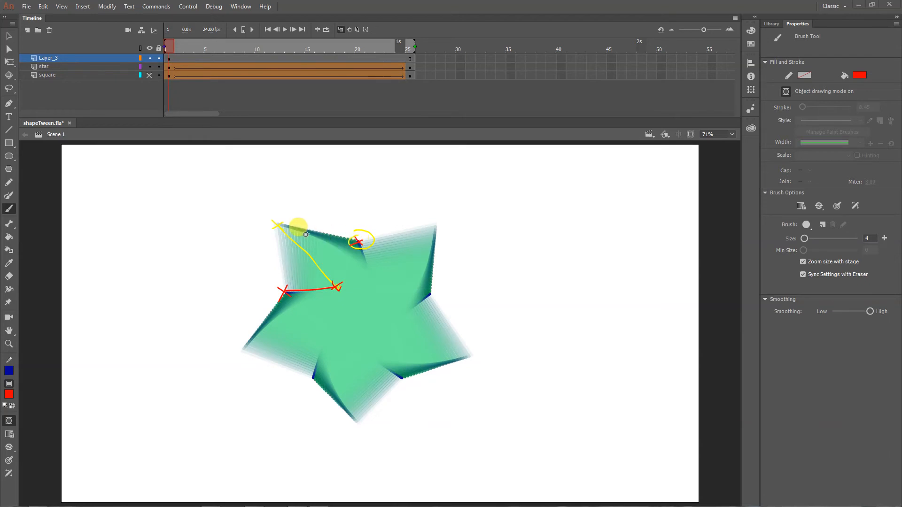
pyautogui.moveTo(273, 221); pyautogui.dragTo(287, 233)
pyautogui.moveTo(283, 222); pyautogui.dragTo(270, 230)
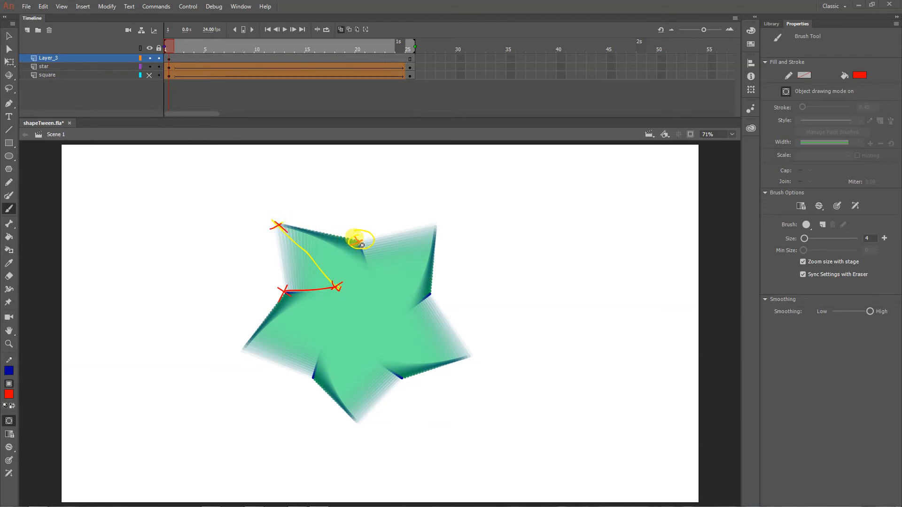
pyautogui.moveTo(362, 246)
pyautogui.mouseDown()
pyautogui.moveTo(279, 230)
pyautogui.moveTo(388, 237)
pyautogui.moveTo(273, 218)
pyautogui.moveTo(308, 225)
pyautogui.mouseUp()
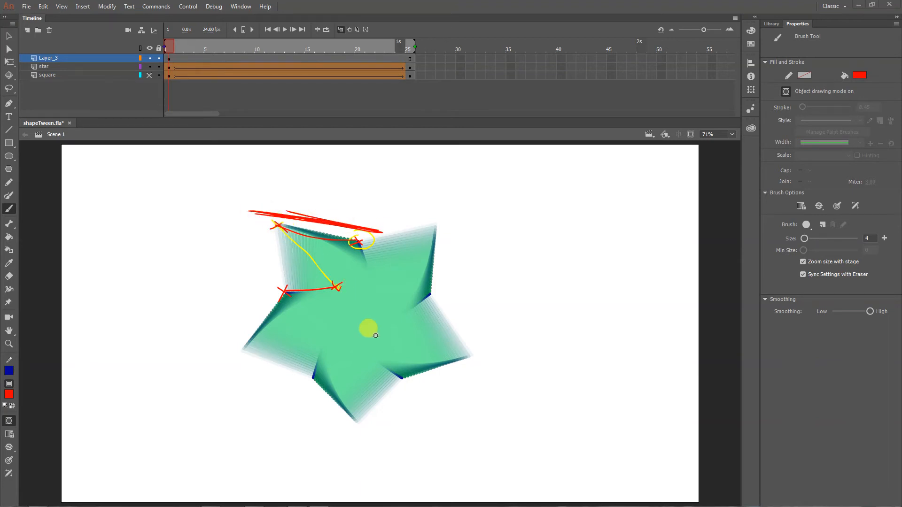
pyautogui.hotkey('ctrl', 'z')
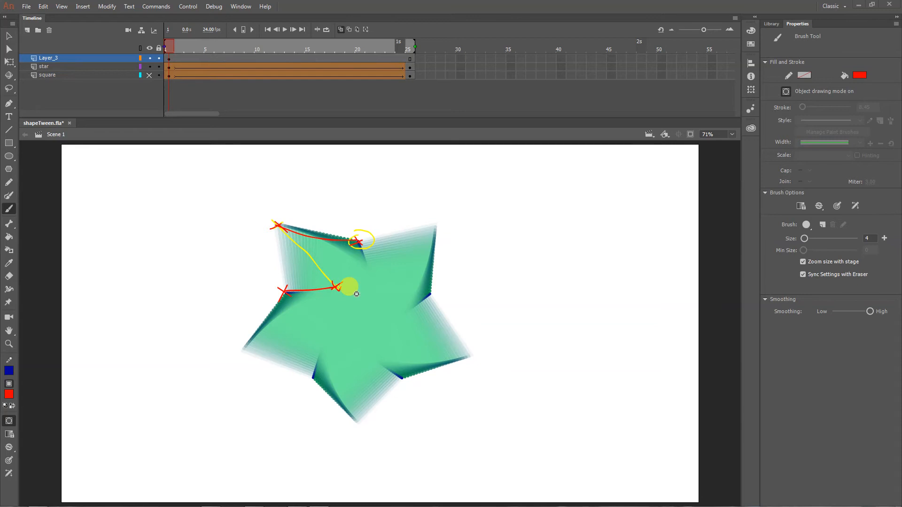
# Turn off onion skinning and scrub the star tween to frame 23 to compare its motion with the painted paths.
pyautogui.click(340, 29)
pyautogui.moveTo(189, 40); pyautogui.dragTo(279, 51)
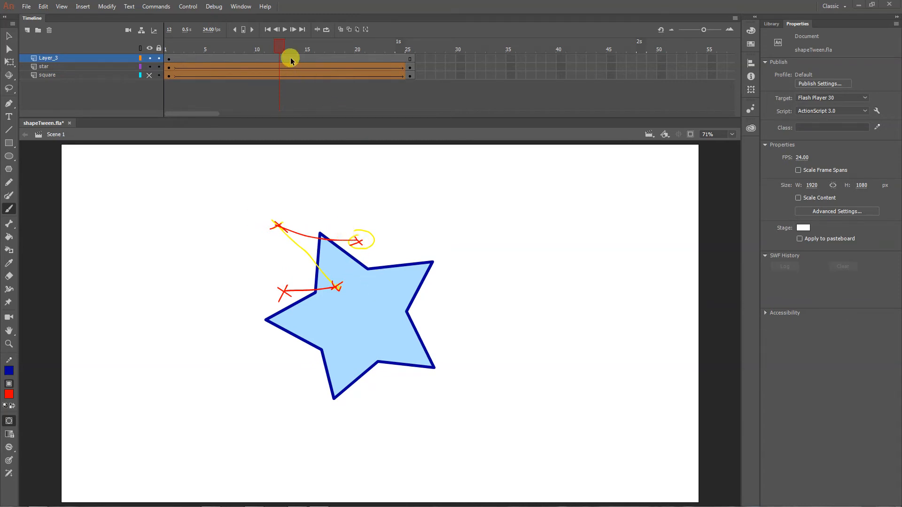
pyautogui.moveTo(282, 49); pyautogui.dragTo(390, 63)
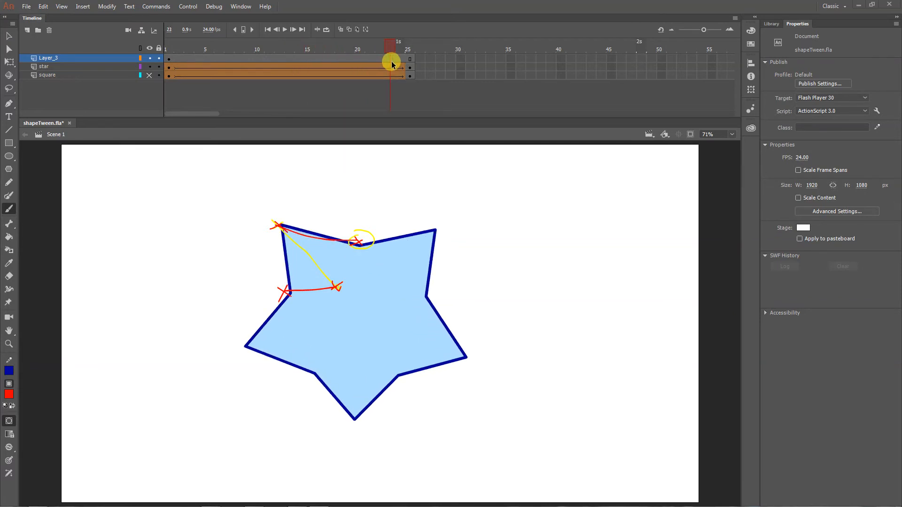
# Try a shape tween on the annotation layer Layer_3 and undo it.
pyautogui.rightClick(269, 58)
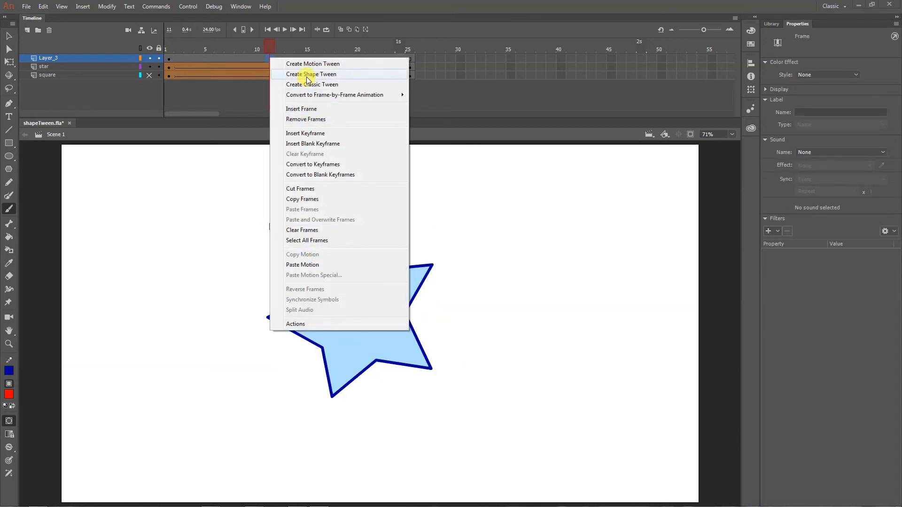
pyautogui.click(307, 75)
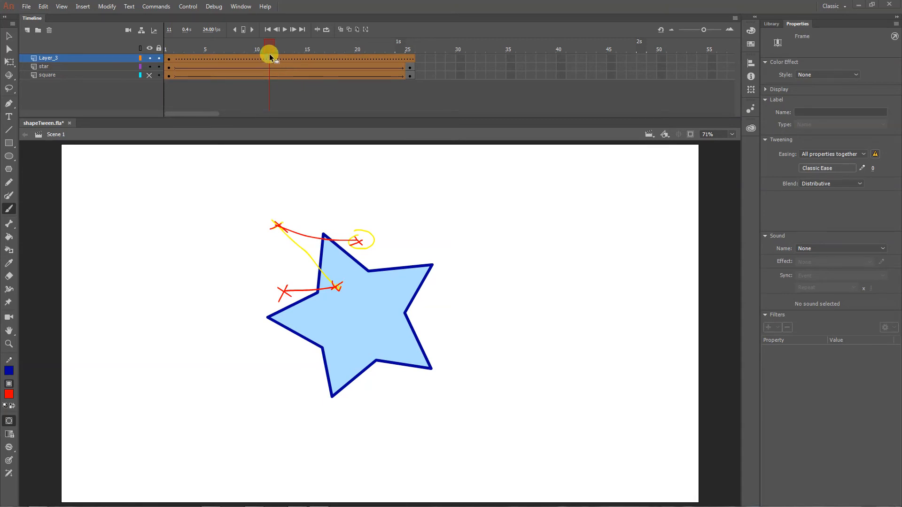
pyautogui.hotkey('ctrl', 'z')
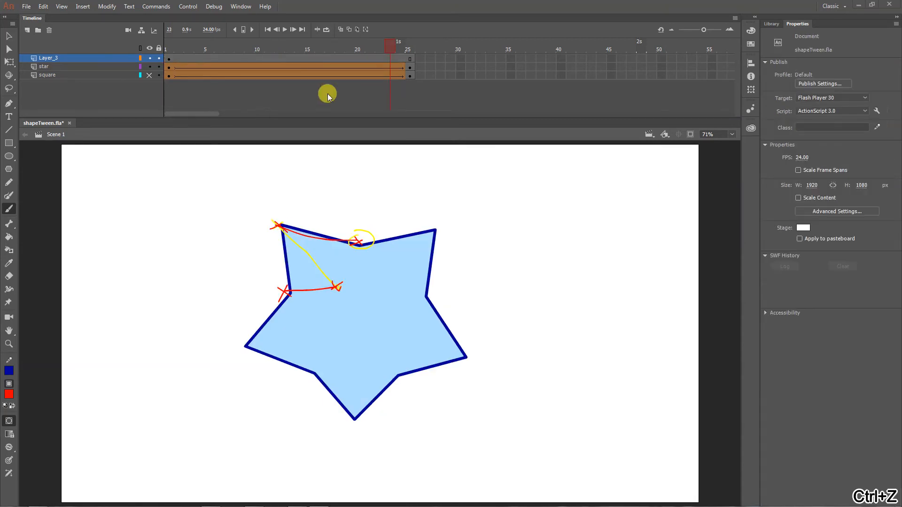
# Undo the red line and crosses at the star's top tip and upper-left outward position, scrubbing the tween to compare.
pyautogui.hotkey('ctrl', 'z')
pyautogui.hotkey('ctrl', 'z')
pyautogui.hotkey('ctrl', 'z')
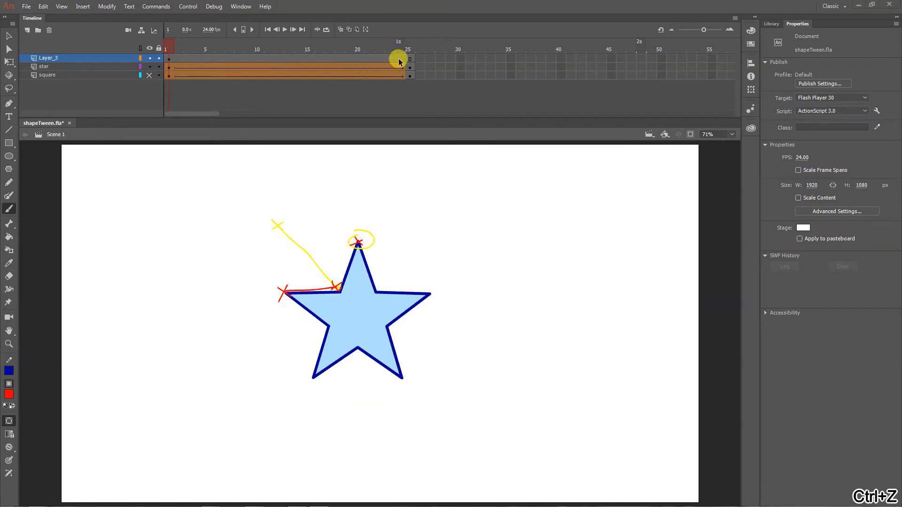
pyautogui.moveTo(369, 49); pyautogui.dragTo(409, 58)
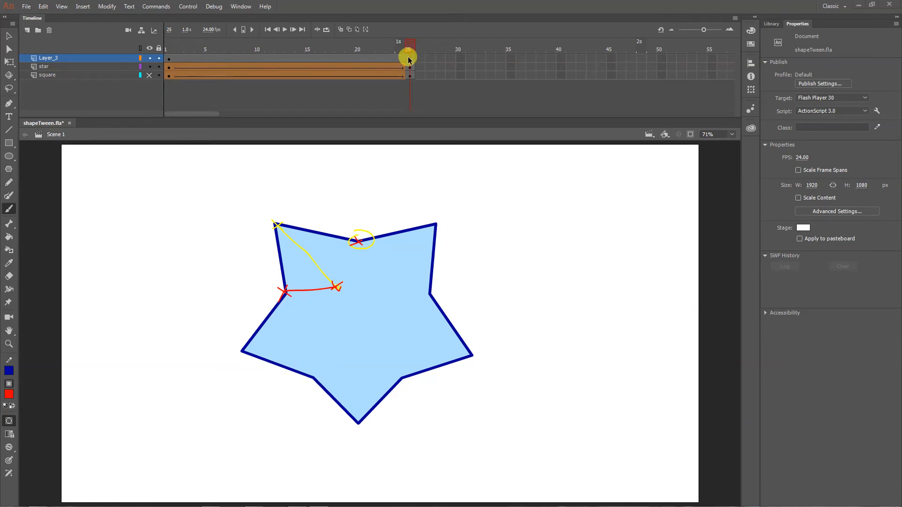
pyautogui.hotkey('ctrl', 'z')
pyautogui.hotkey('ctrl', 'z')
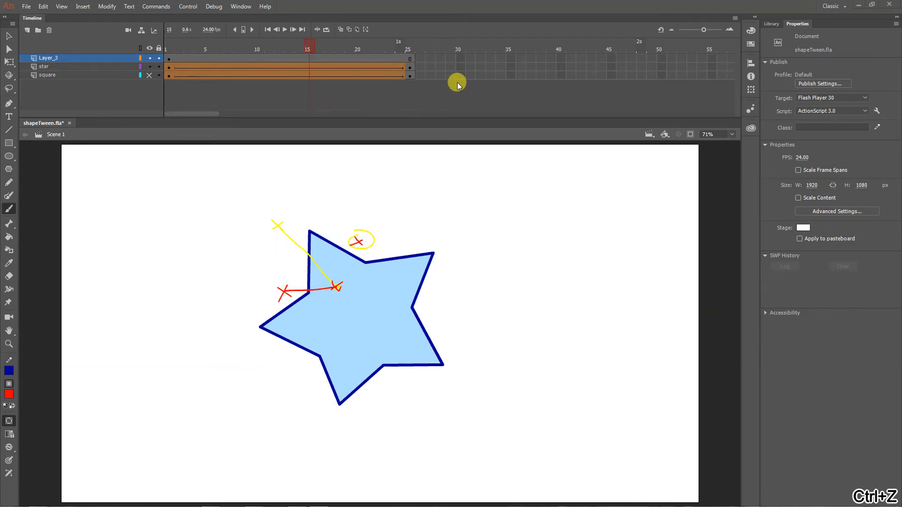
pyautogui.moveTo(244, 47)
pyautogui.mouseDown()
pyautogui.moveTo(378, 51)
pyautogui.moveTo(193, 48)
pyautogui.moveTo(237, 46)
pyautogui.mouseUp()
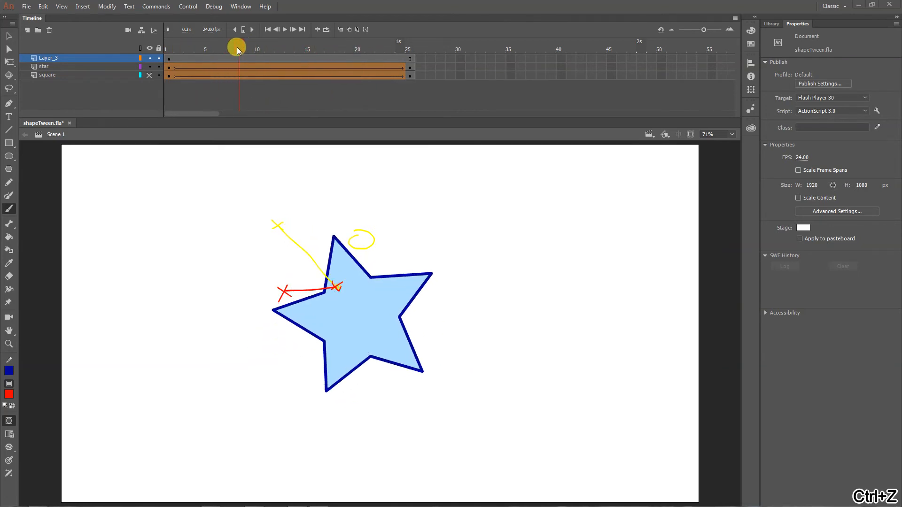
# Lock the annotation layer Layer_3 and remove the shape tween from the star layer.
pyautogui.click(159, 58)
pyautogui.click(105, 67)
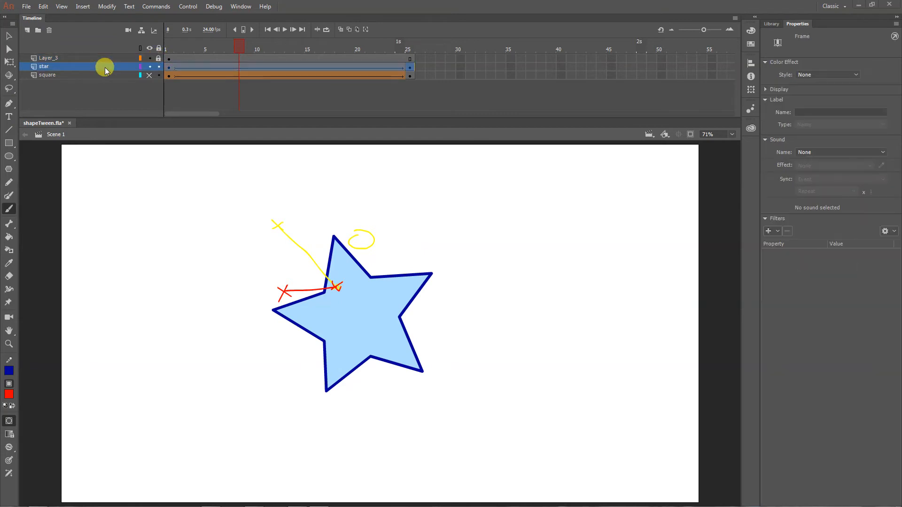
pyautogui.rightClick(300, 69)
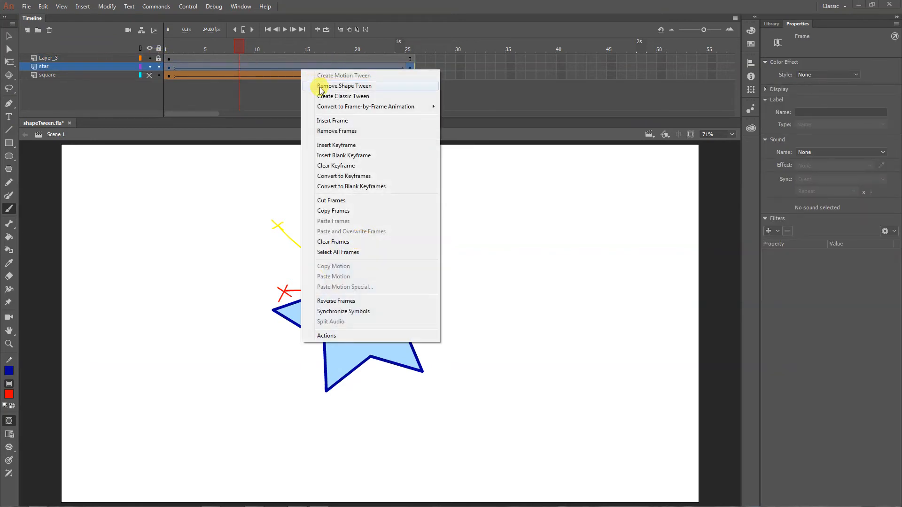
pyautogui.click(315, 86)
pyautogui.moveTo(239, 46); pyautogui.dragTo(280, 47)
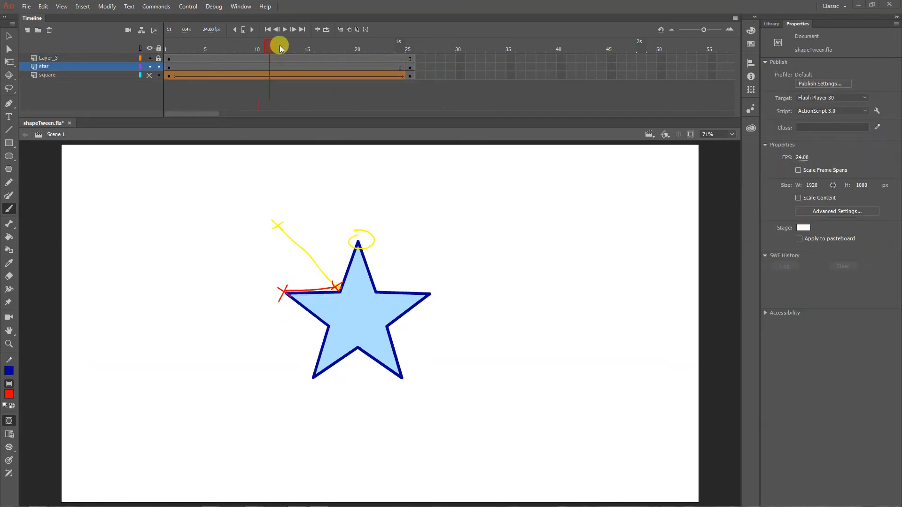
# Insert a keyframe at frame 13 of the star layer and turn on onion skinning.
pyautogui.moveTo(184, 47); pyautogui.dragTo(281, 52)
pyautogui.rightClick(289, 67)
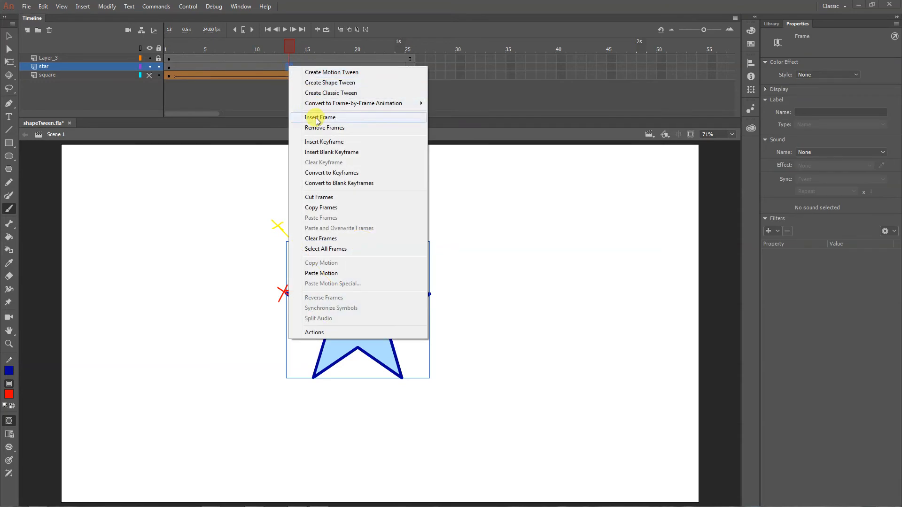
pyautogui.click(317, 141)
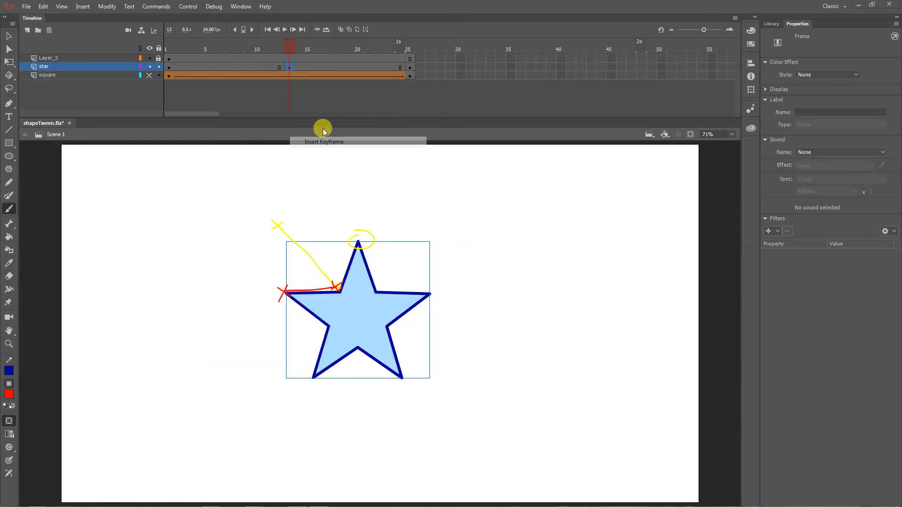
pyautogui.click(340, 29)
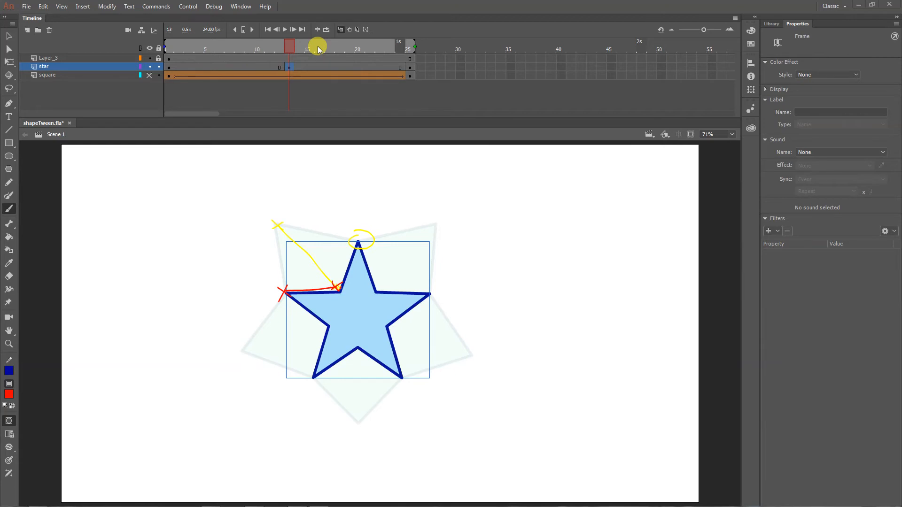
# Pull the star's five inner points outward at frame 13 with the Subselection tool to form a rounded polygon.
pyautogui.click(11, 48)
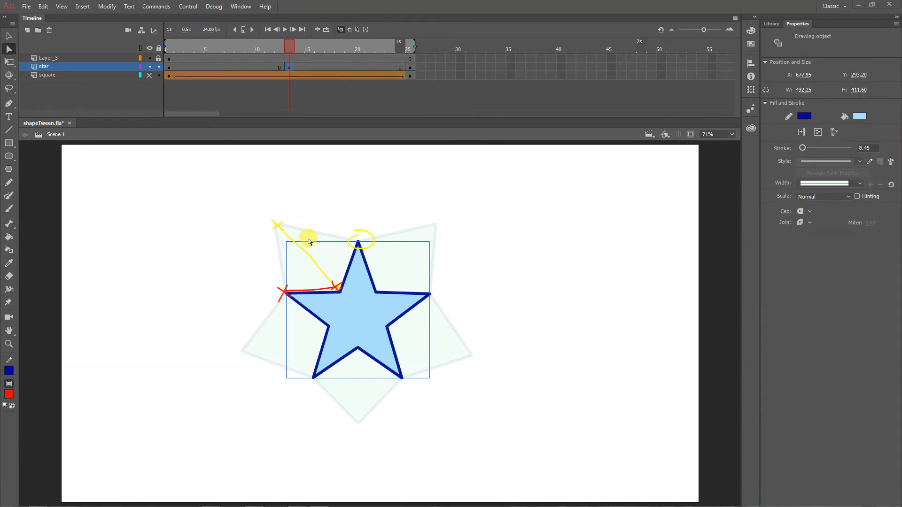
pyautogui.click(339, 295)
pyautogui.moveTo(339, 294); pyautogui.dragTo(322, 272)
pyautogui.moveTo(376, 294); pyautogui.dragTo(395, 270)
pyautogui.hotkey('ctrl', 'z')
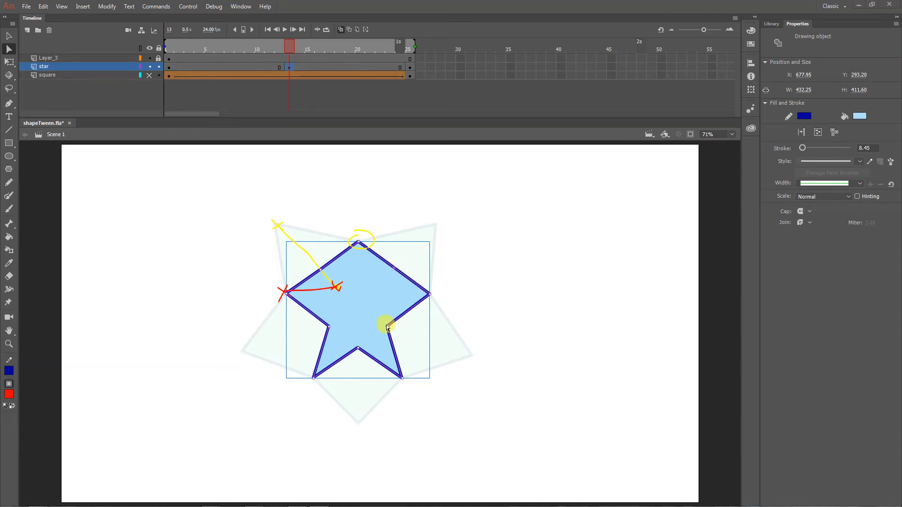
pyautogui.moveTo(383, 322); pyautogui.dragTo(422, 345)
pyautogui.hotkey('ctrl', 'z')
pyautogui.moveTo(358, 350); pyautogui.dragTo(357, 381)
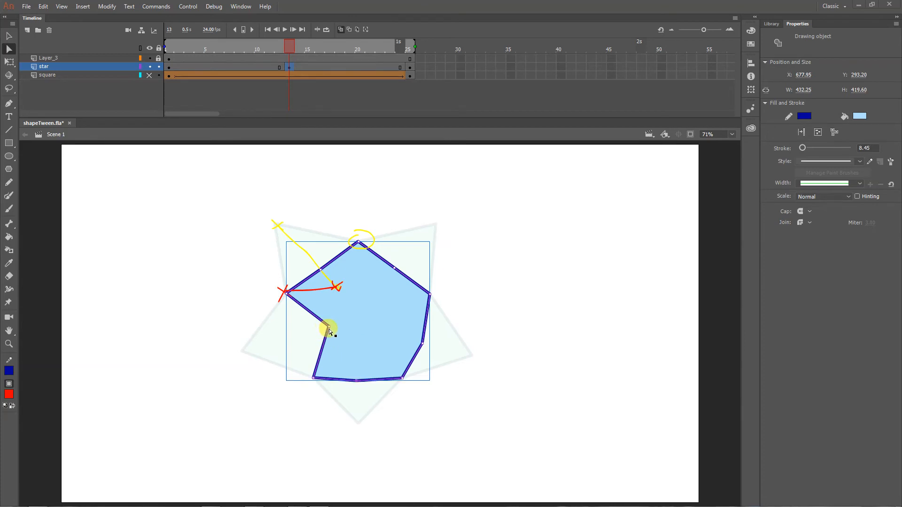
pyautogui.moveTo(327, 328); pyautogui.dragTo(287, 332)
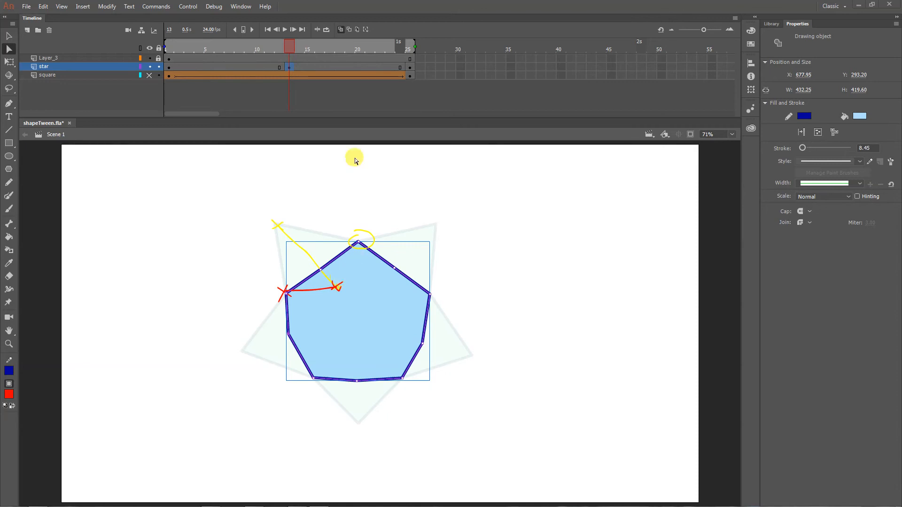
# Create a shape tween between frames 1 and 13 of the star layer, turn off onion skinning and scrub through it.
pyautogui.rightClick(250, 66)
pyautogui.click(261, 81)
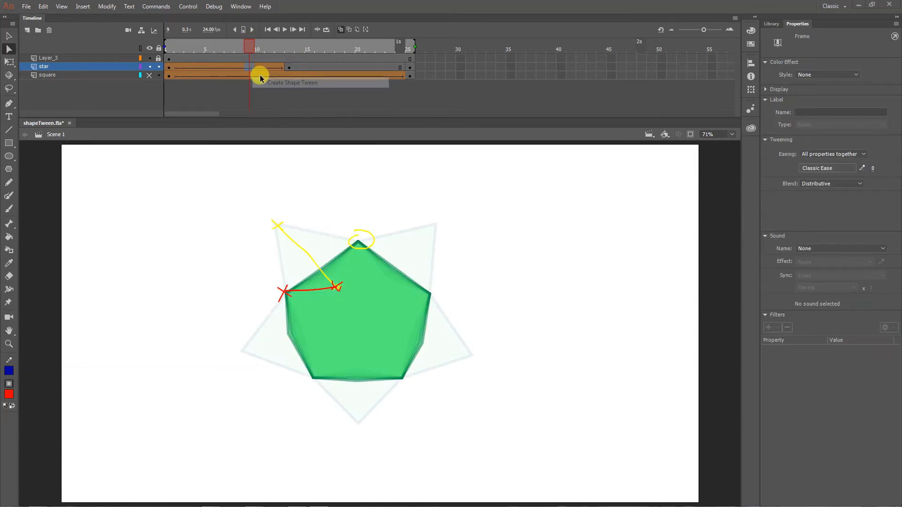
pyautogui.click(341, 30)
pyautogui.click(216, 47)
pyautogui.moveTo(216, 46); pyautogui.dragTo(151, 47)
pyautogui.moveTo(224, 47); pyautogui.dragTo(286, 49)
# Try a shape tween from frame 13 to frame 25 of the star layer, undo it and dismiss the CCleaner alert.
pyautogui.rightClick(344, 66)
pyautogui.click(372, 83)
pyautogui.hotkey('ctrl', 'z')
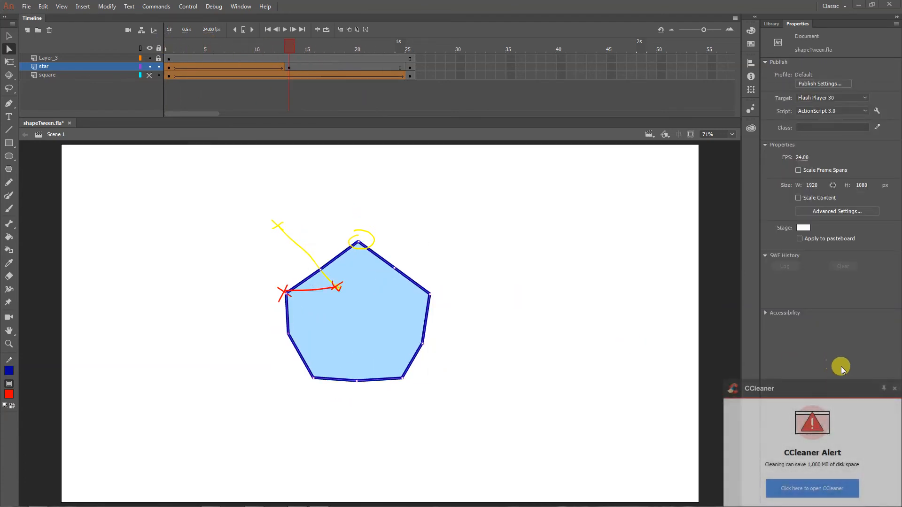
pyautogui.click(893, 390)
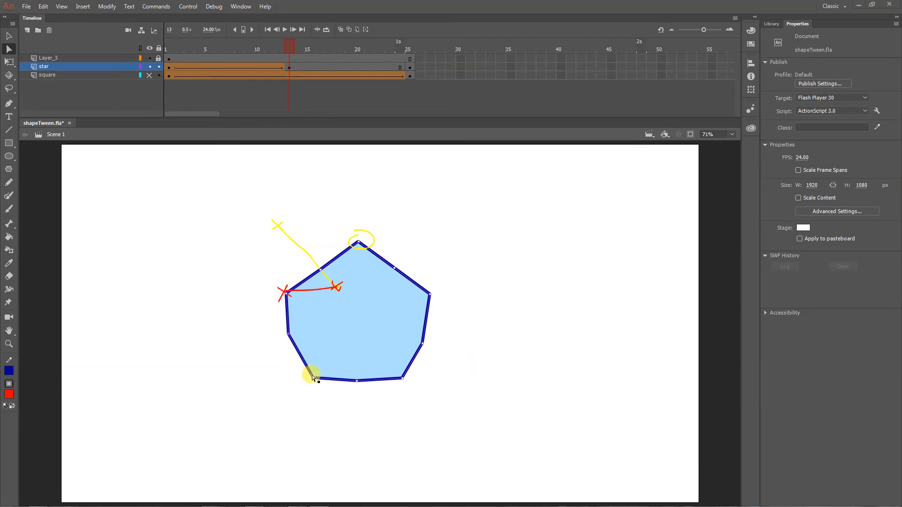
# Turn on onion skinning and nudge the frame 13 polygon's two upper, lower-right and bottom points slightly further outward.
pyautogui.click(340, 29)
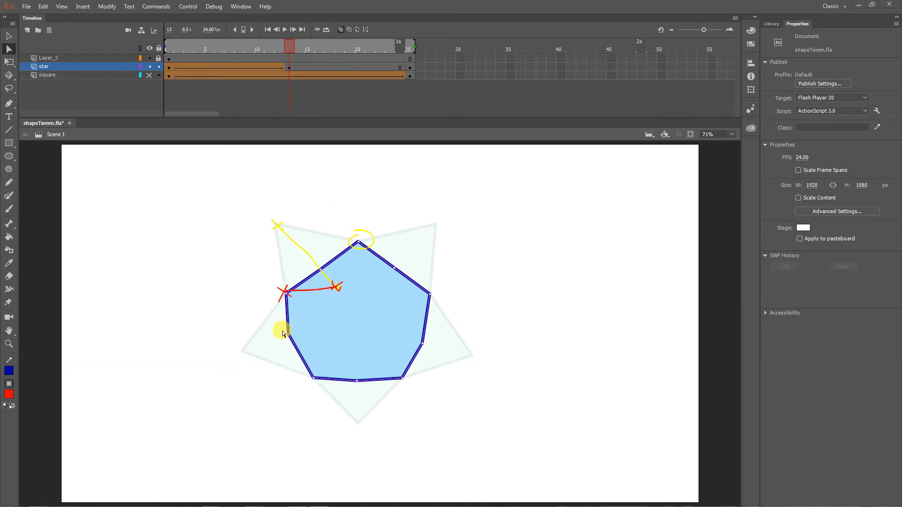
pyautogui.moveTo(321, 274); pyautogui.dragTo(315, 260)
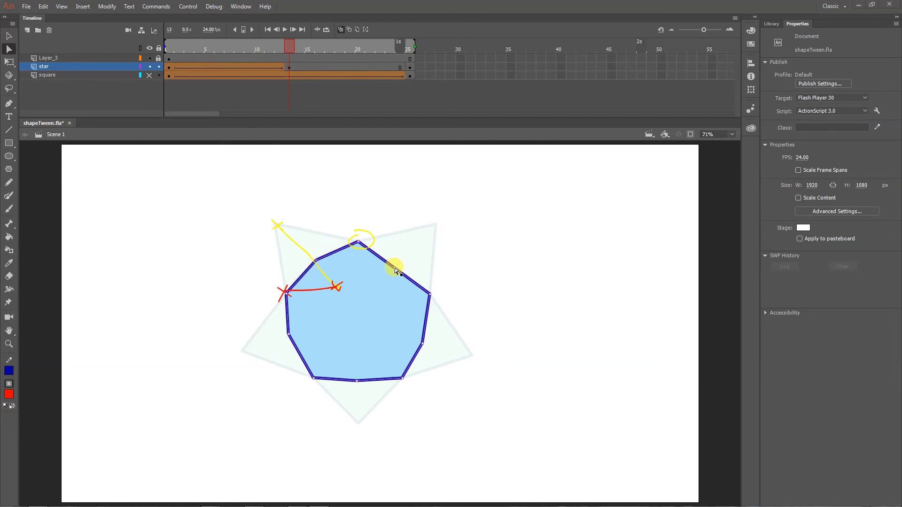
pyautogui.moveTo(394, 267); pyautogui.dragTo(402, 260)
pyautogui.moveTo(421, 342); pyautogui.dragTo(424, 343)
pyautogui.moveTo(356, 385); pyautogui.dragTo(356, 386)
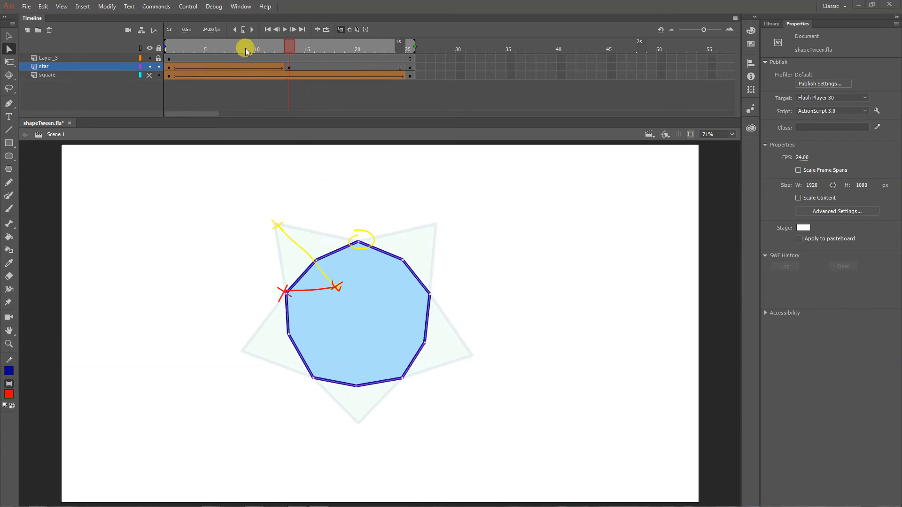
# Insert a keyframe at frame 19 of the star layer.
pyautogui.moveTo(246, 48); pyautogui.dragTo(334, 52)
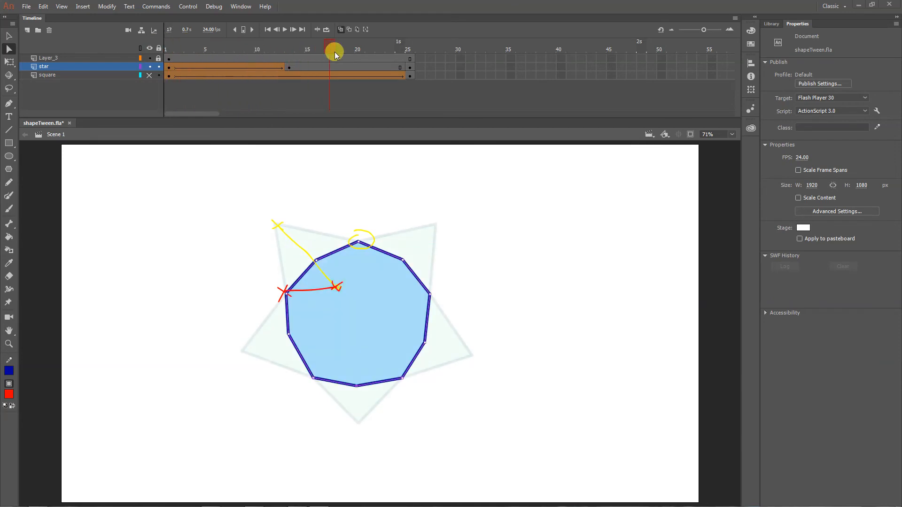
pyautogui.click(349, 67)
pyautogui.rightClick(349, 68)
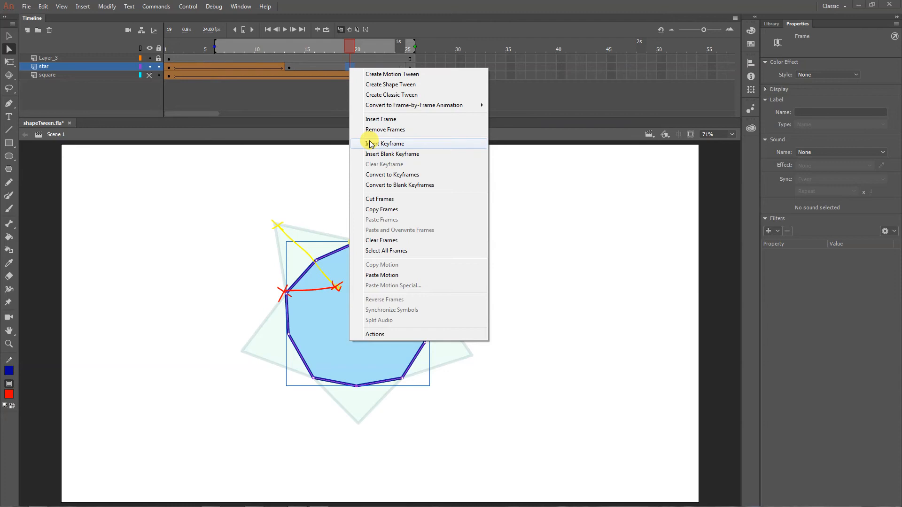
pyautogui.click(384, 143)
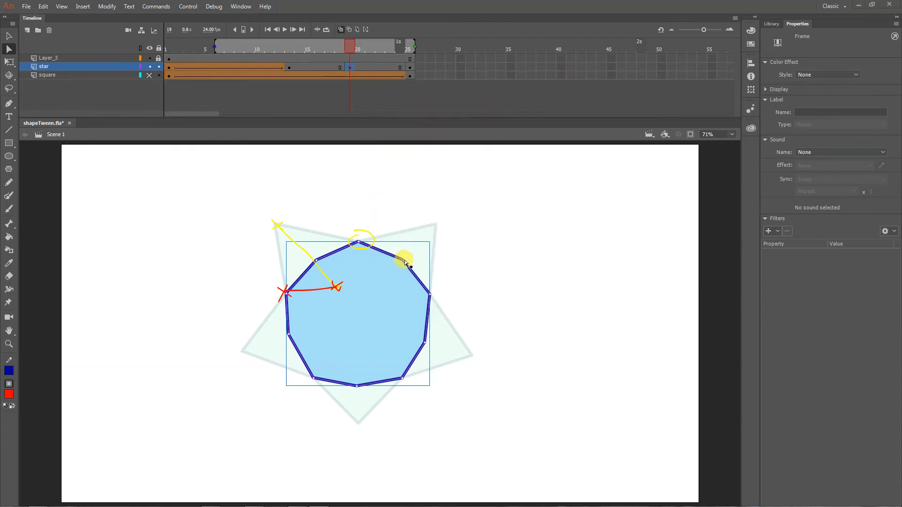
# Move the frame 19 polygon's two upper, two lower side and bottom points outward toward the star's onion-skinned tips.
pyautogui.moveTo(402, 262); pyautogui.dragTo(416, 250)
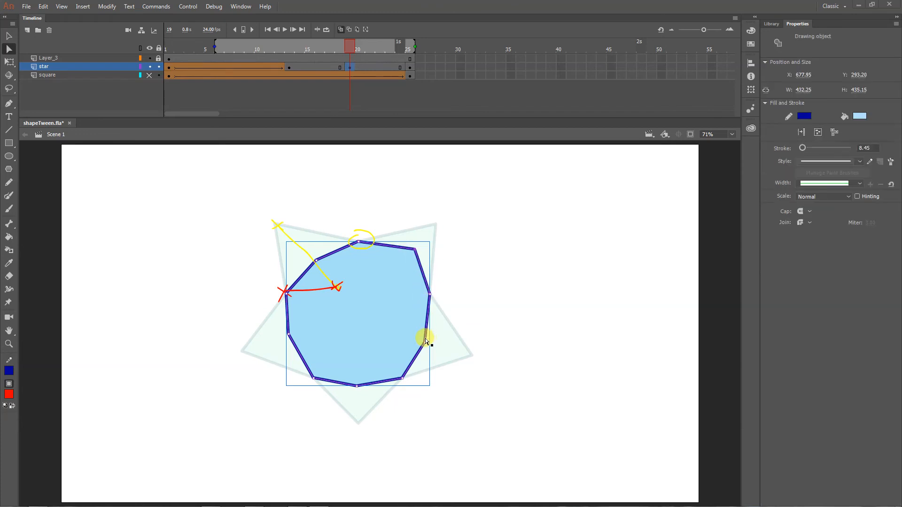
pyautogui.moveTo(426, 341); pyautogui.dragTo(440, 347)
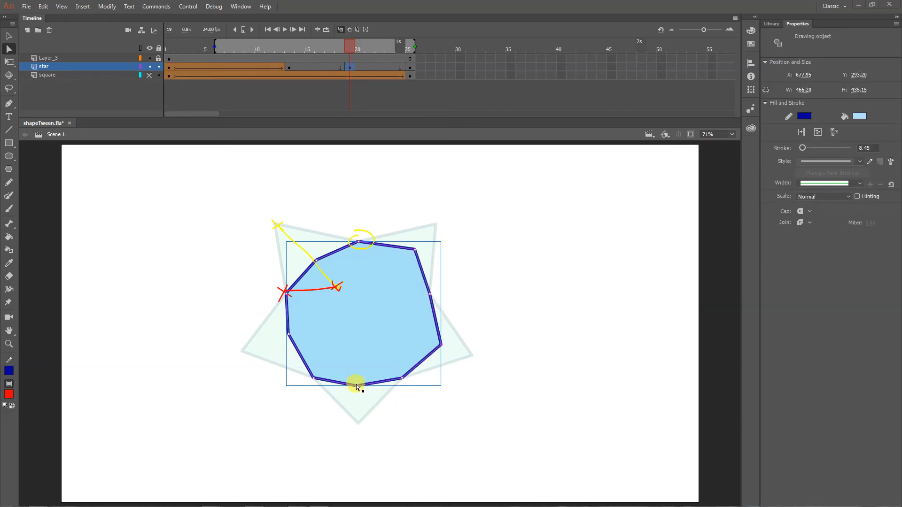
pyautogui.moveTo(357, 385); pyautogui.dragTo(357, 400)
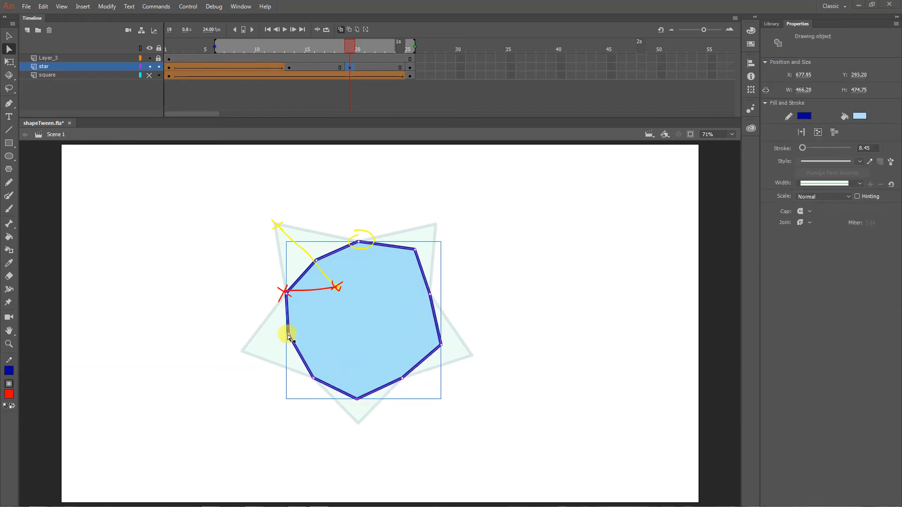
pyautogui.moveTo(288, 334); pyautogui.dragTo(274, 339)
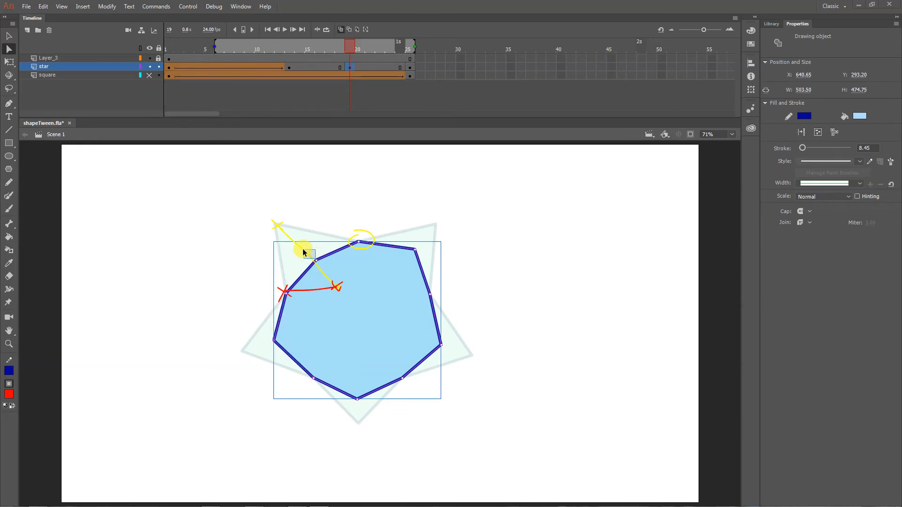
pyautogui.click(303, 249)
pyautogui.click(316, 261)
pyautogui.moveTo(315, 260); pyautogui.dragTo(303, 251)
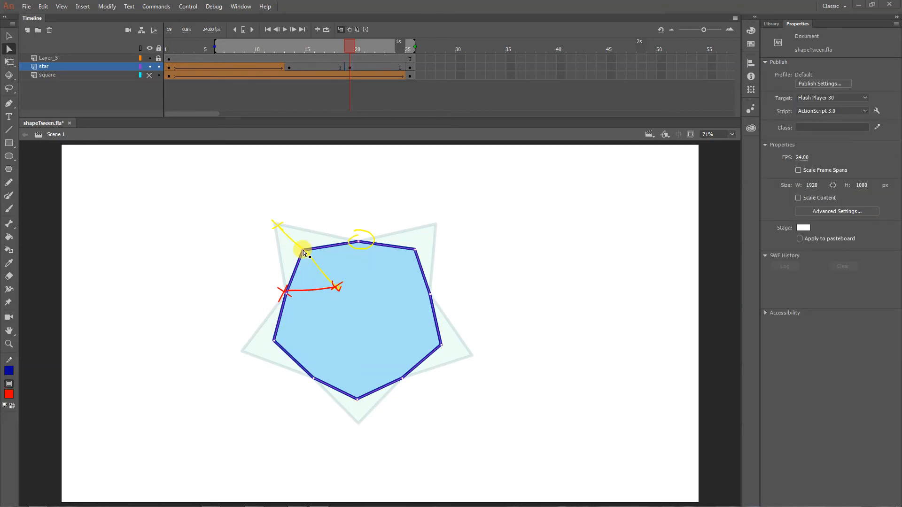
# Create a shape tween between frames 13 and 19 of the star layer, turn off onion skinning and scrub through it.
pyautogui.rightClick(321, 68)
pyautogui.click(340, 83)
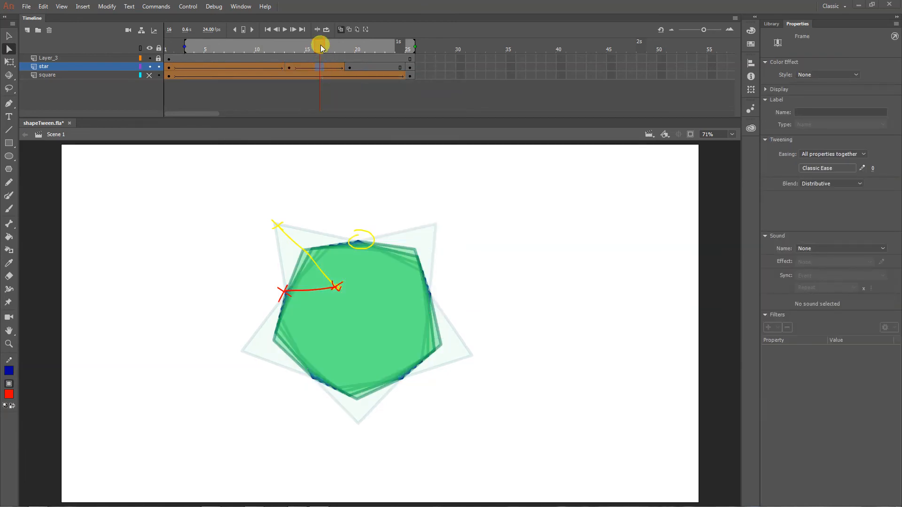
pyautogui.click(340, 29)
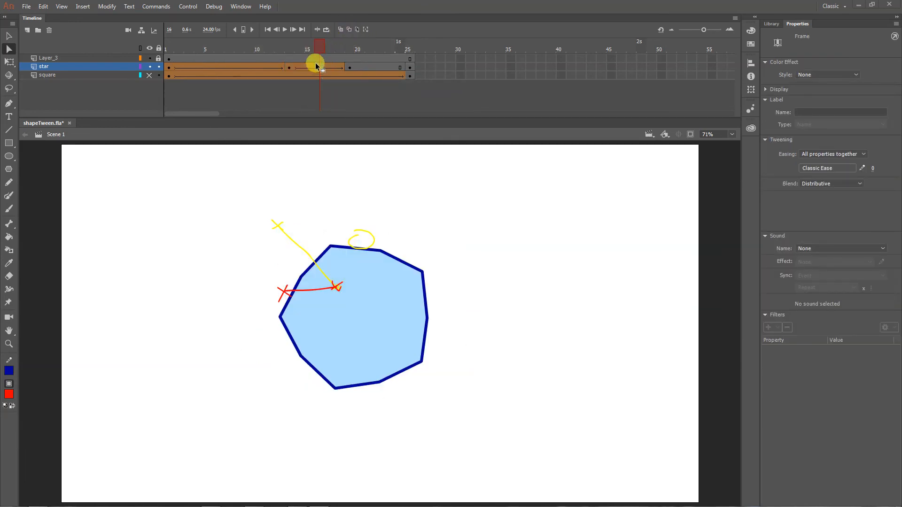
pyautogui.moveTo(311, 47); pyautogui.dragTo(390, 58)
# Create a shape tween between frames 19 and 25 of the star layer and scrub through the morph.
pyautogui.rightClick(383, 68)
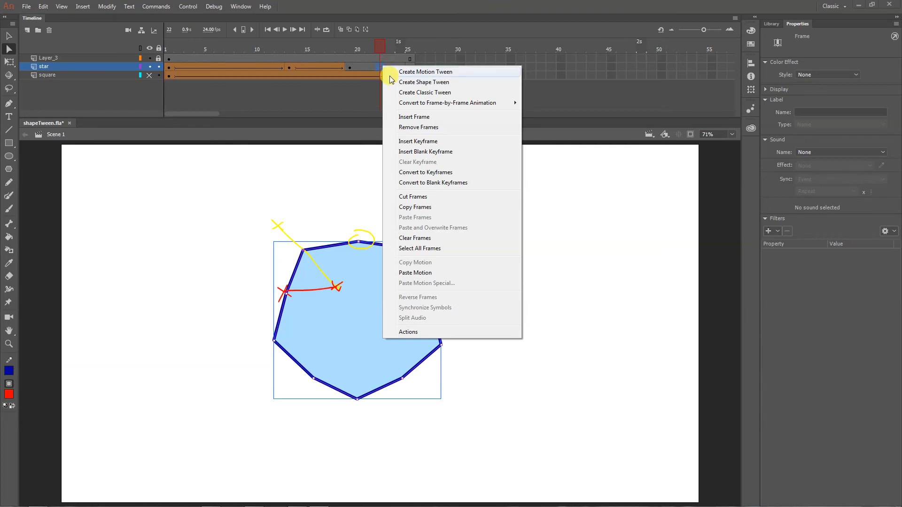
pyautogui.click(391, 80)
pyautogui.moveTo(376, 44); pyautogui.dragTo(288, 47)
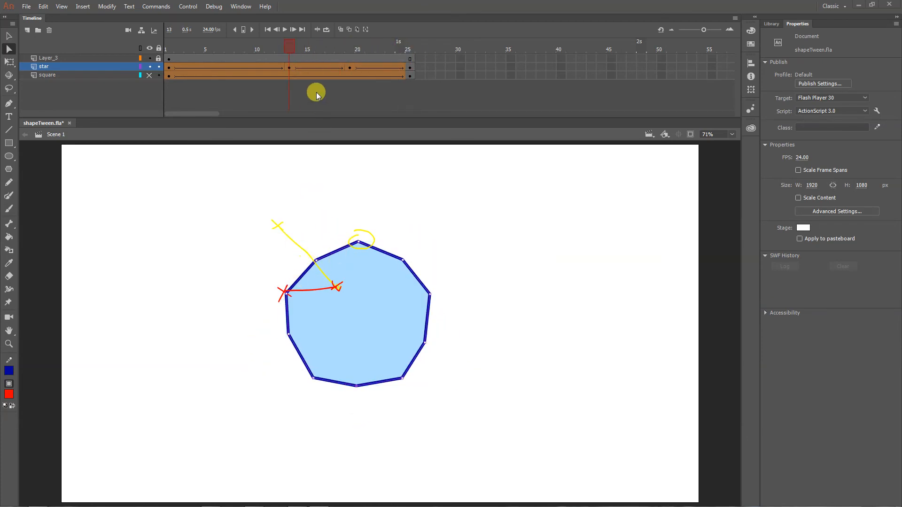
pyautogui.moveTo(291, 48); pyautogui.dragTo(348, 50)
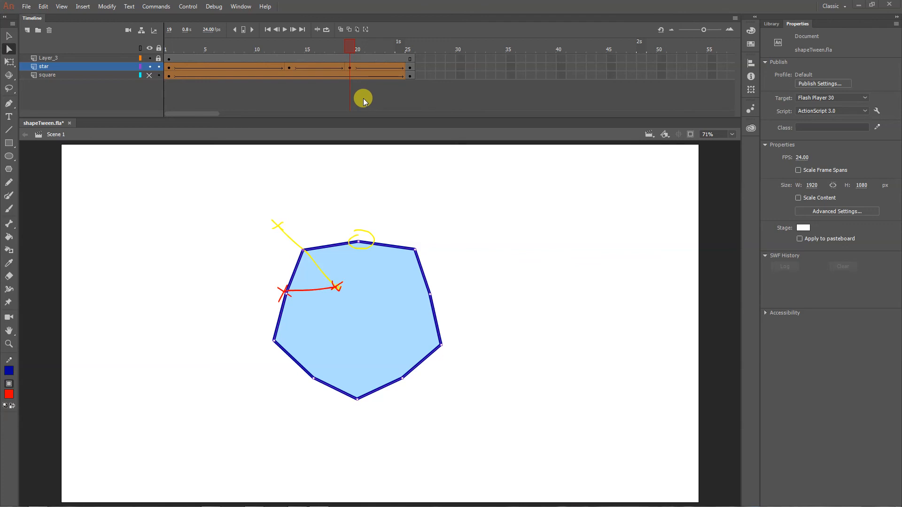
pyautogui.moveTo(204, 47); pyautogui.dragTo(349, 49)
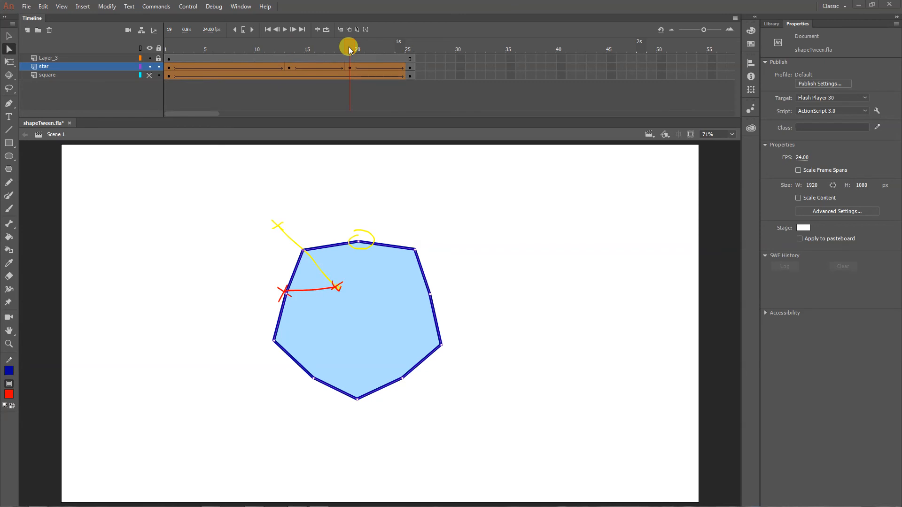
# Remove the shape tween between frames 13 and 19 of the star layer and scrub through that span.
pyautogui.click(312, 68)
pyautogui.rightClick(312, 69)
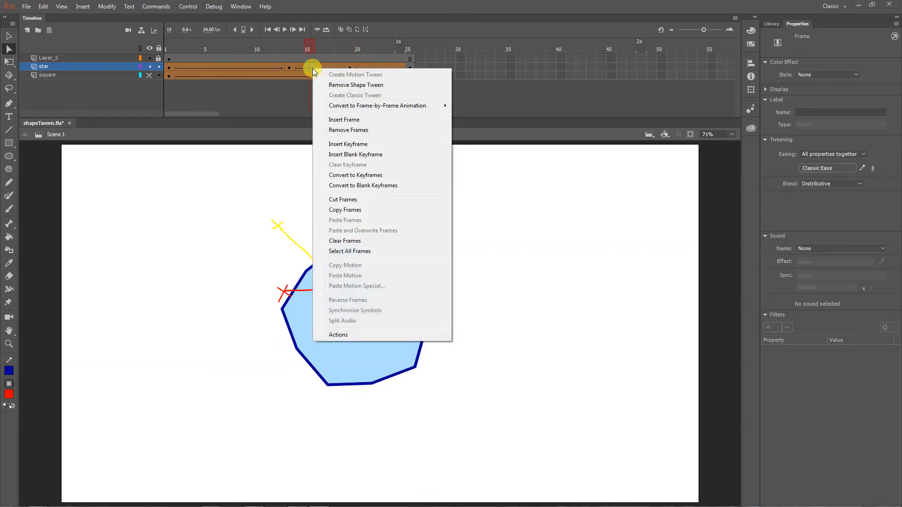
pyautogui.click(338, 86)
pyautogui.moveTo(306, 46); pyautogui.dragTo(292, 47)
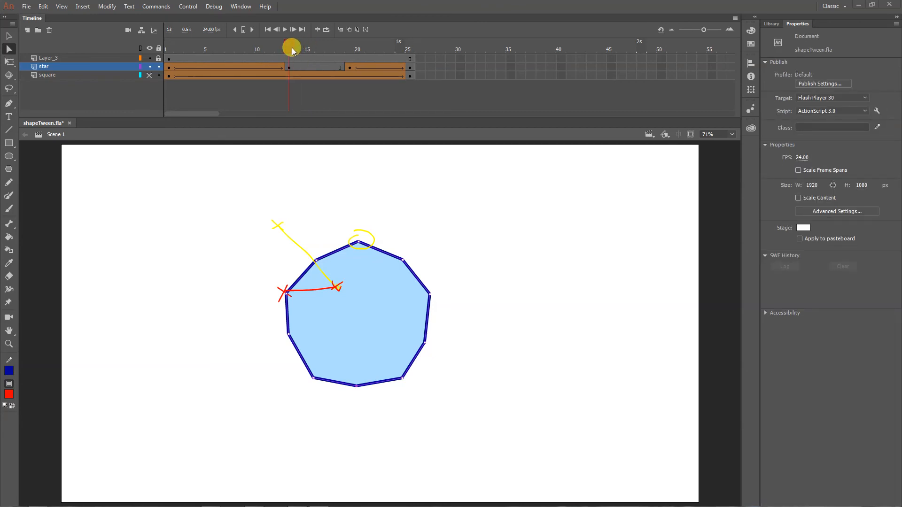
pyautogui.click(349, 68)
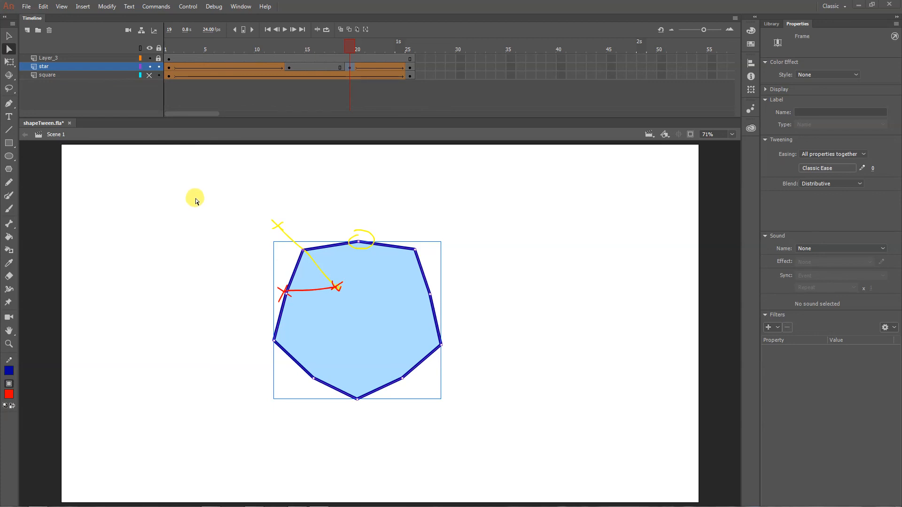
pyautogui.moveTo(239, 46); pyautogui.dragTo(305, 56)
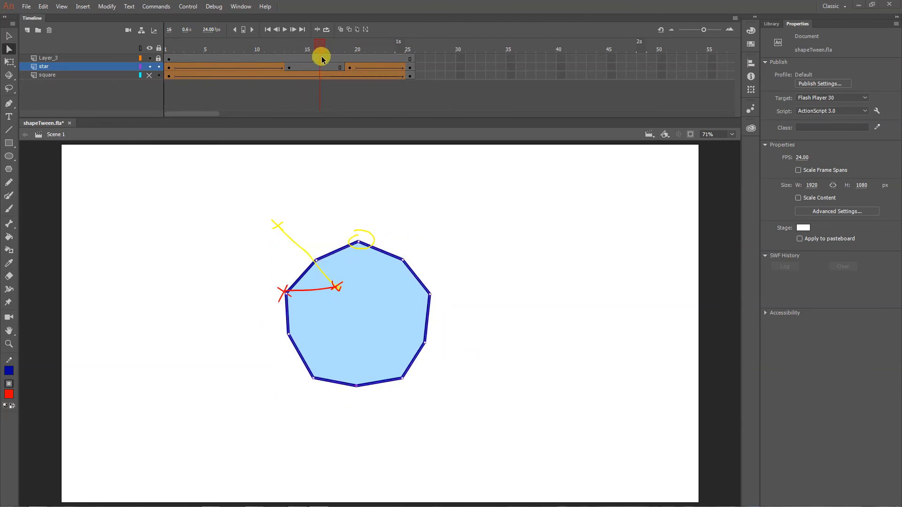
# Switch to the browser, review the Shape Tween notes in the TweenTypes PDF, and return to Adobe Animate.
pyautogui.moveTo(256, 501)
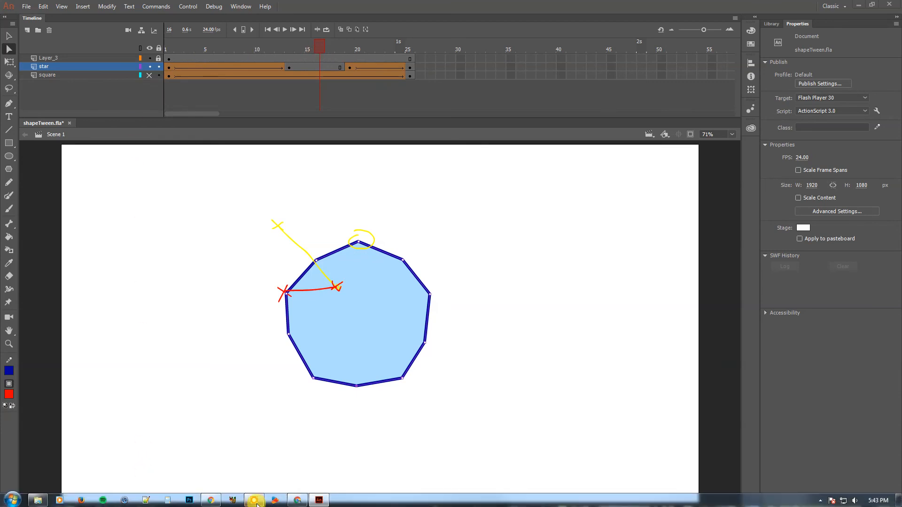
pyautogui.click(295, 502)
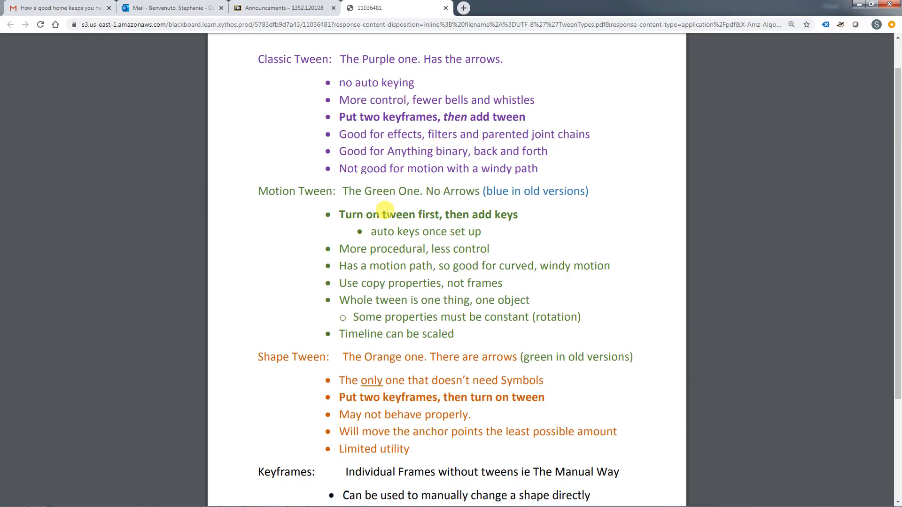
pyautogui.scroll(-1, 349, 249)
pyautogui.scroll(-3, 349, 249)
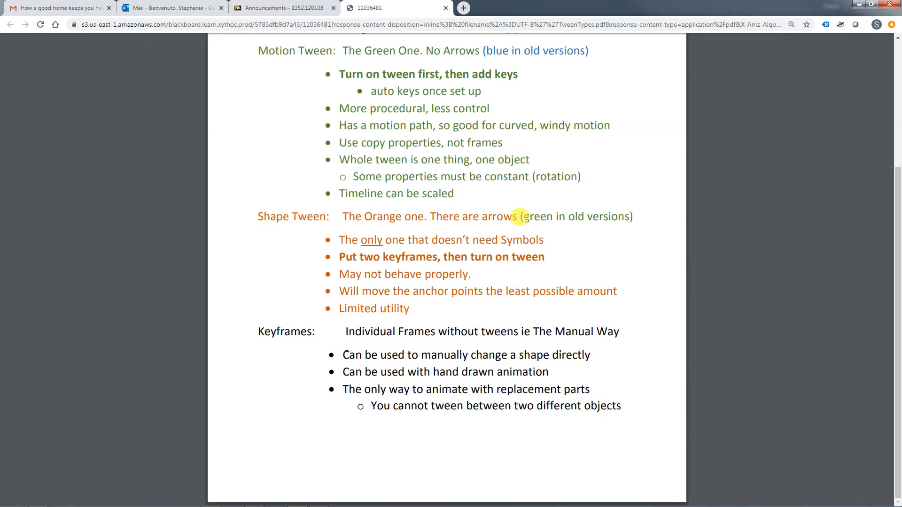
pyautogui.moveTo(520, 216); pyautogui.dragTo(651, 216)
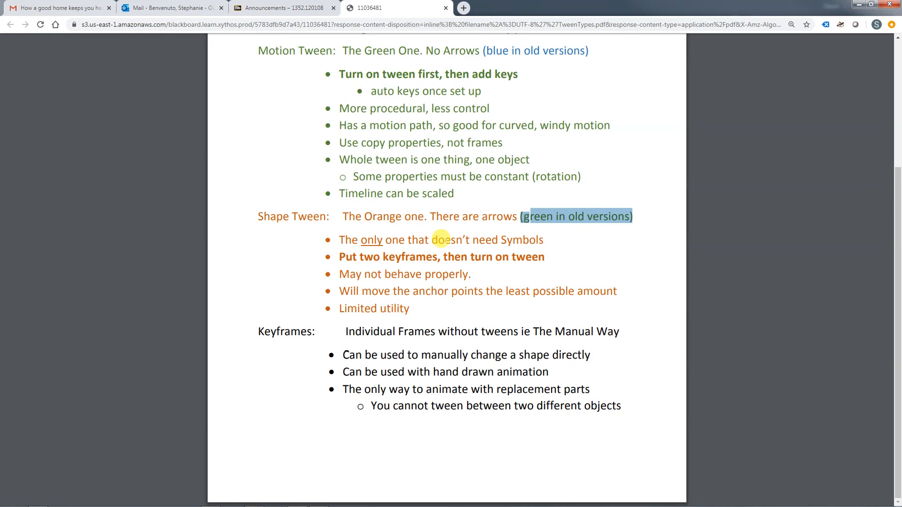
pyautogui.moveTo(352, 239); pyautogui.dragTo(545, 240)
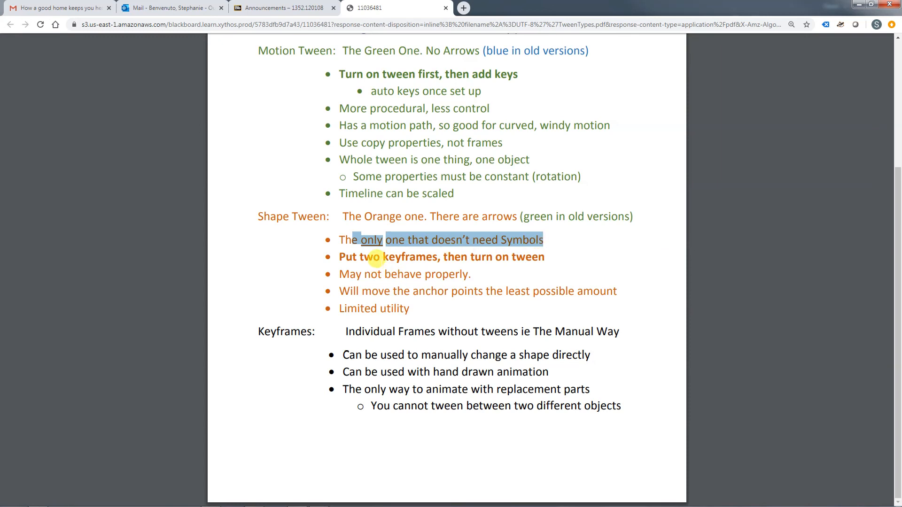
pyautogui.click(375, 257)
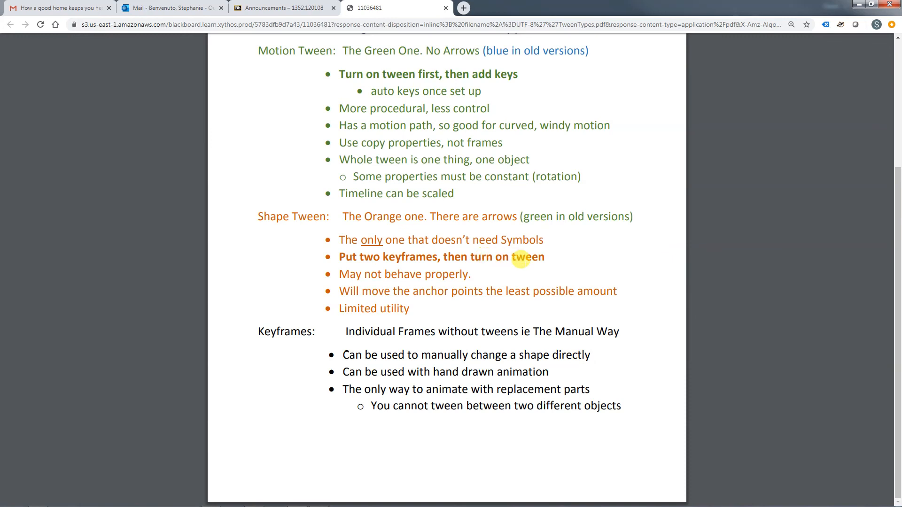
pyautogui.moveTo(332, 274); pyautogui.dragTo(483, 263)
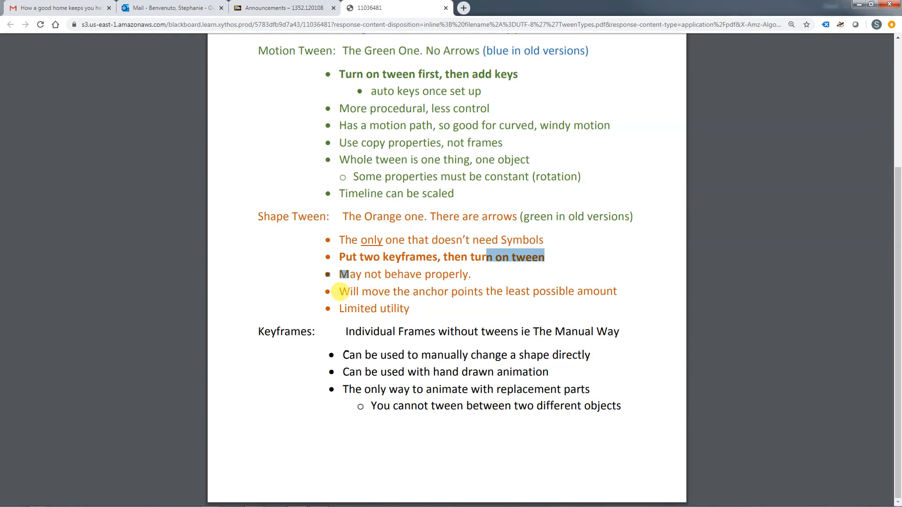
pyautogui.click(858, 4)
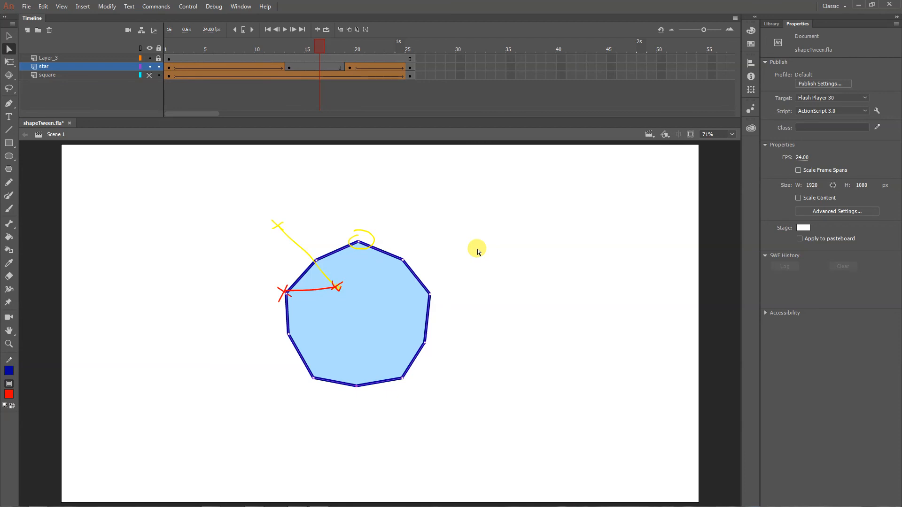
# Scrub through the star's morph, inspect frame 6, activate the Selection tool with nothing selected and scrub the opening frames.
pyautogui.moveTo(184, 47); pyautogui.dragTo(379, 61)
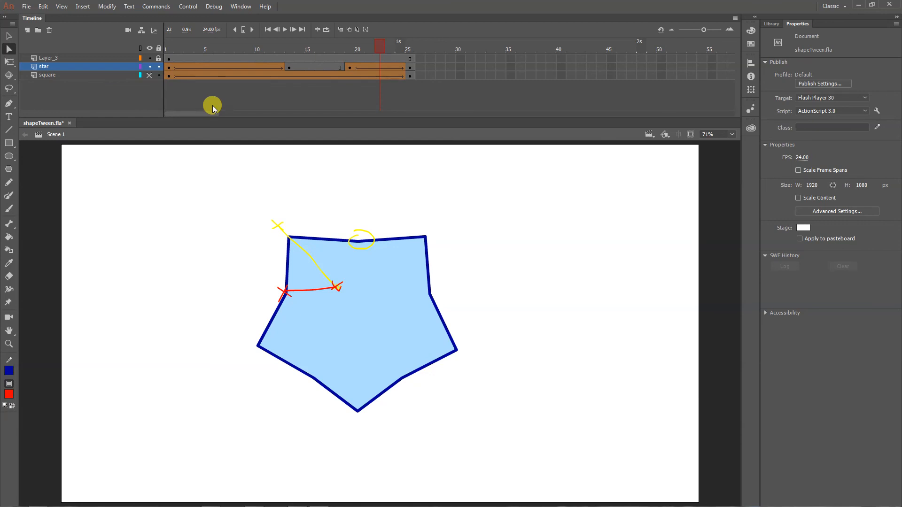
pyautogui.click(221, 69)
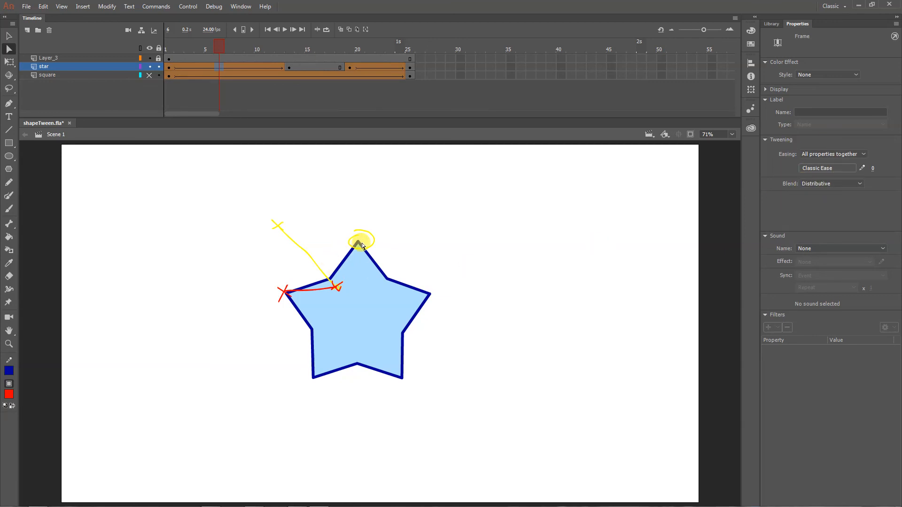
pyautogui.press('v')
pyautogui.click(248, 217)
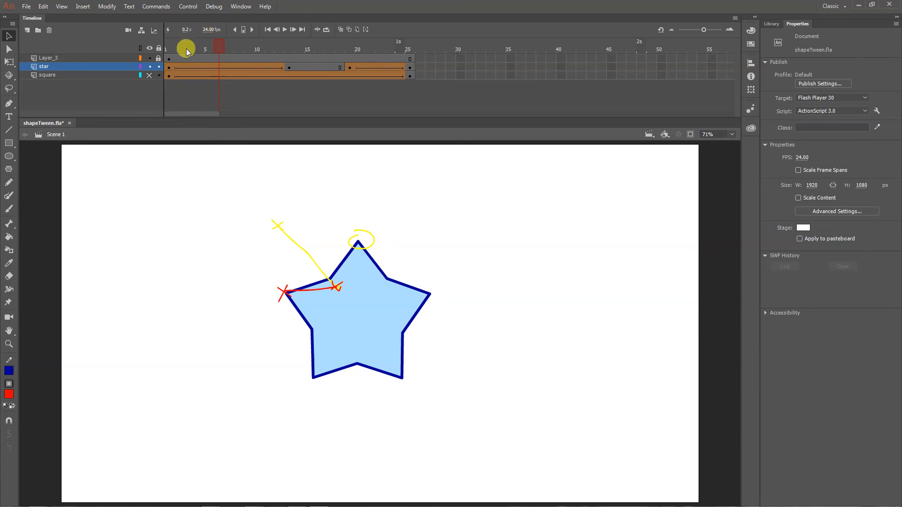
pyautogui.moveTo(175, 45)
pyautogui.mouseDown()
pyautogui.moveTo(373, 64)
pyautogui.moveTo(185, 52)
pyautogui.mouseUp()
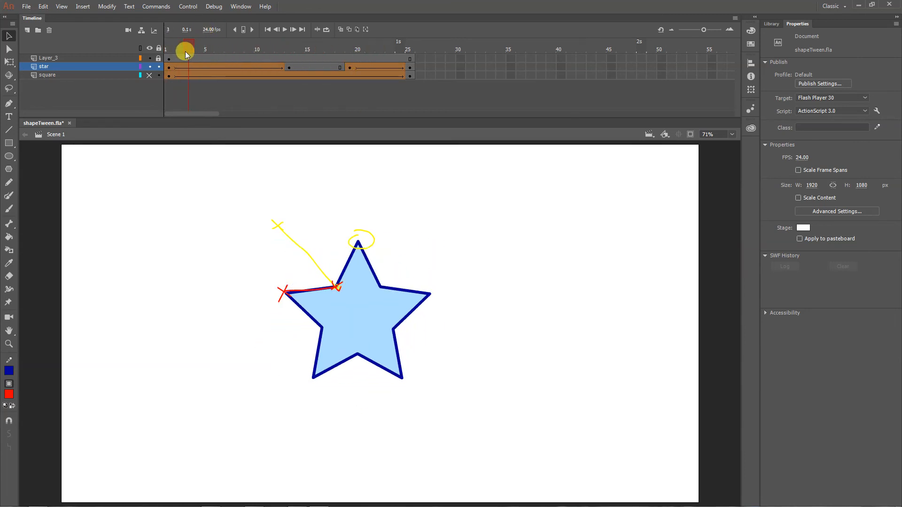